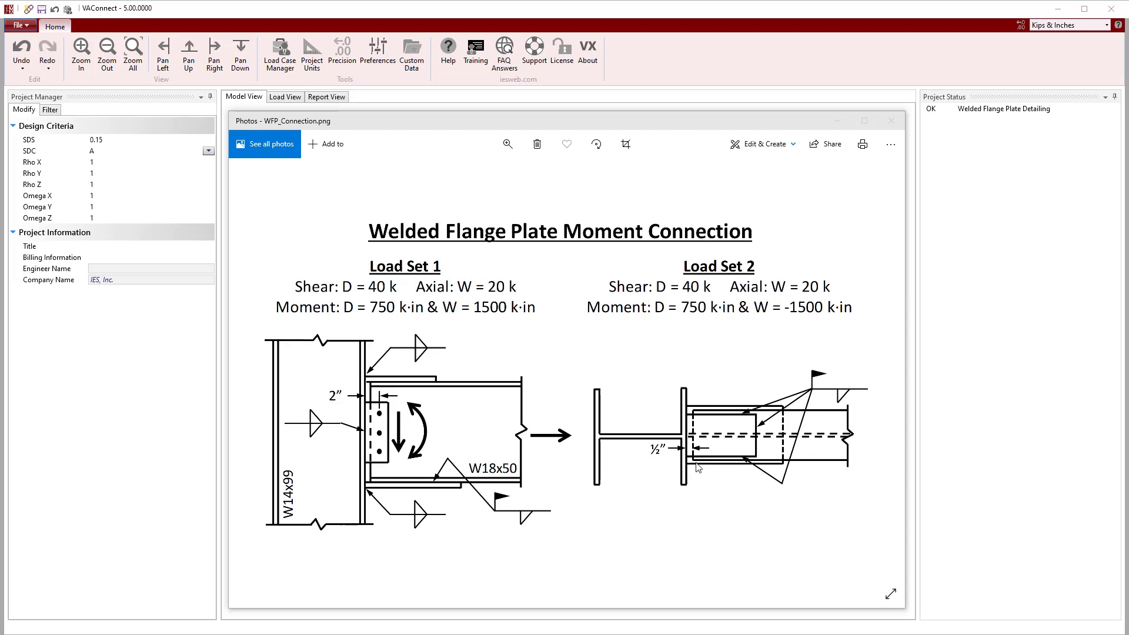
Step: Close the reference picture and assign the supported beam an AISC W18X50 shape in A992 Grade 50 steel
left_click(892, 121)
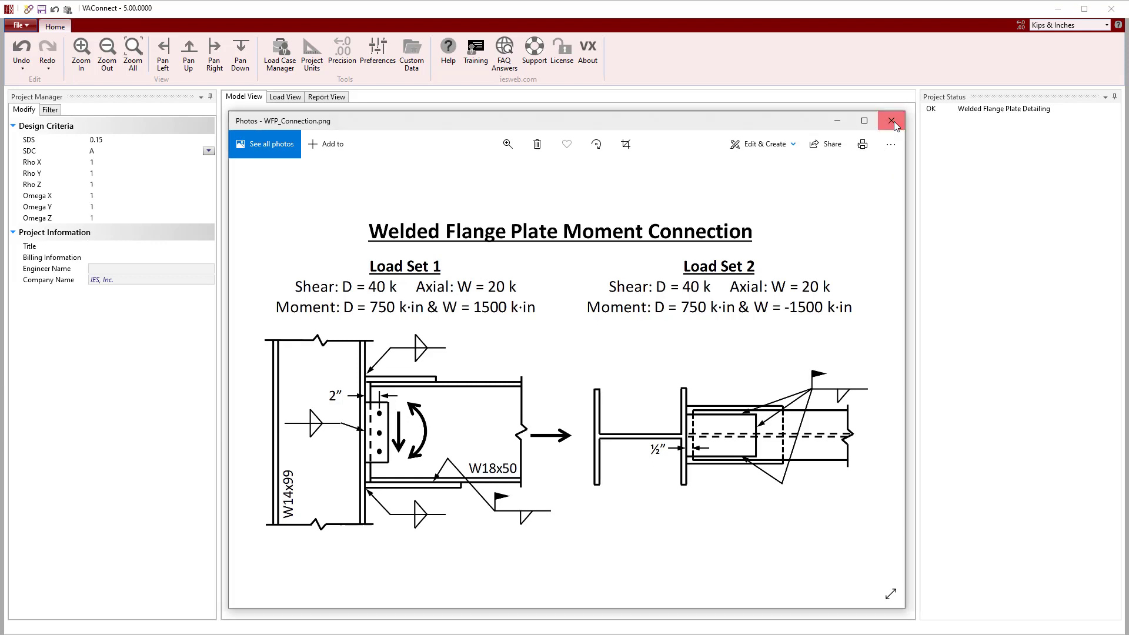
left_click(664, 267)
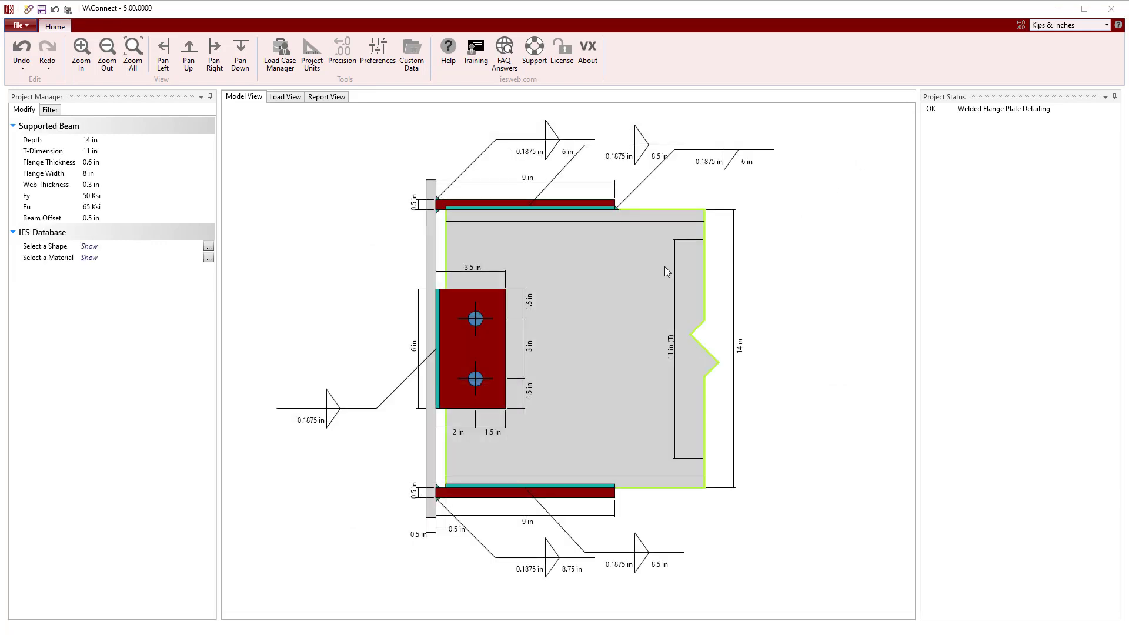
left_click(210, 247)
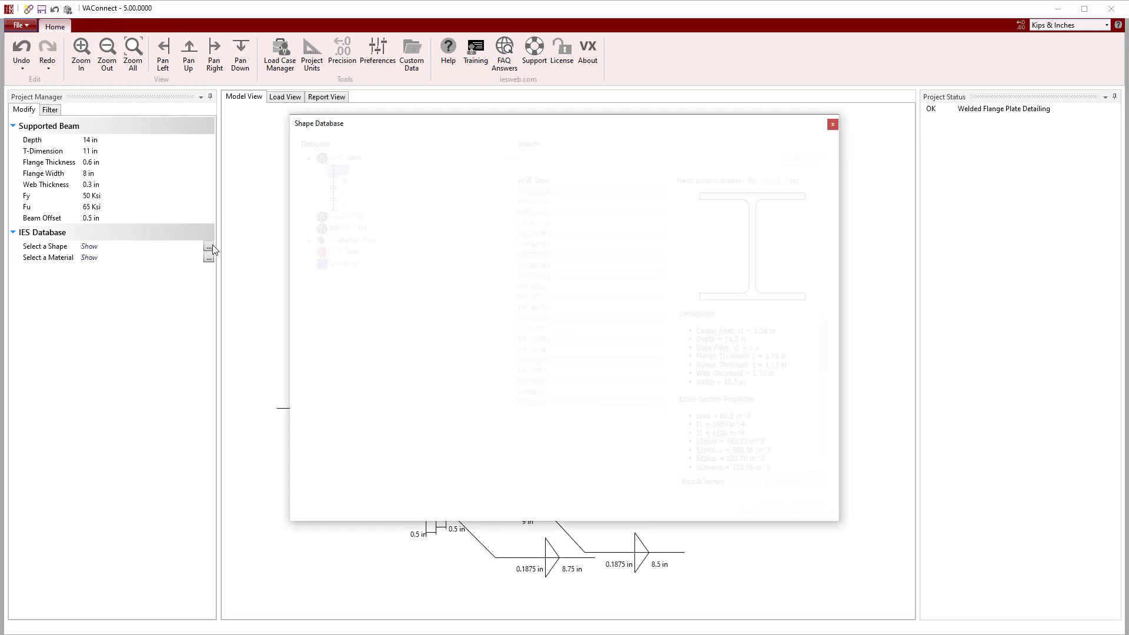
left_click(332, 206)
scroll(603, 470, "down", 10)
scroll(600, 471, "down", 20)
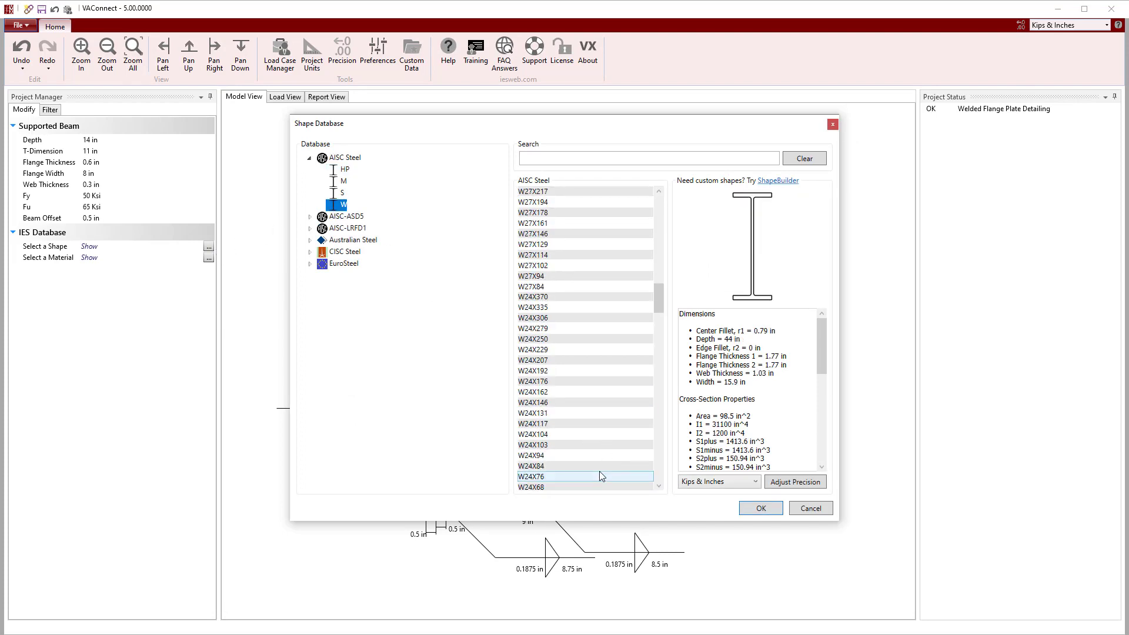
left_click(593, 466)
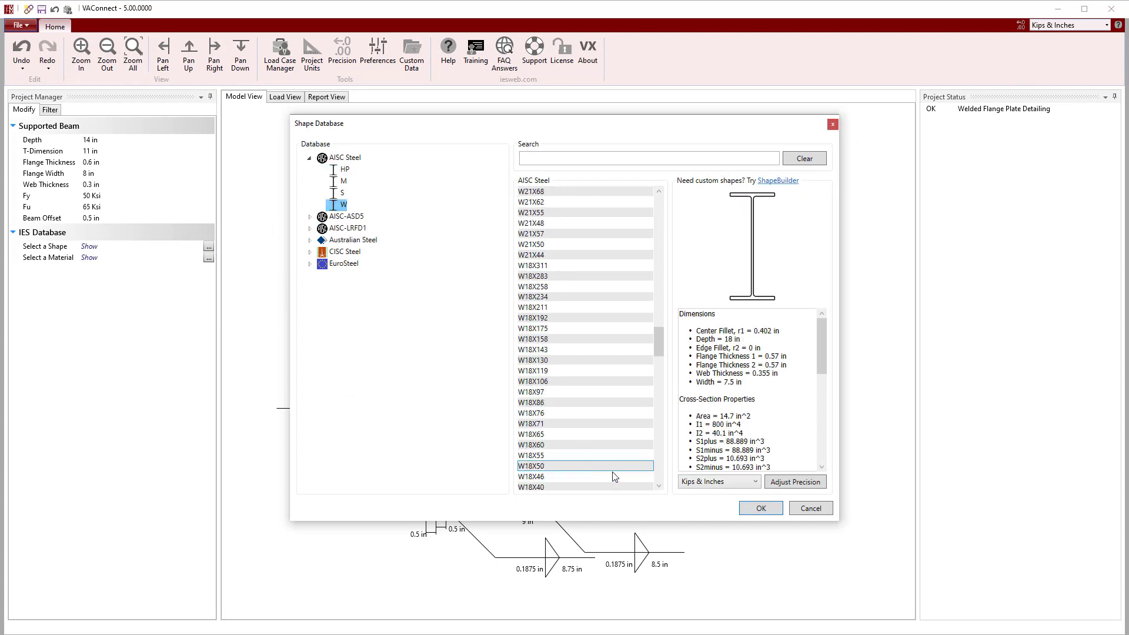
left_click(761, 508)
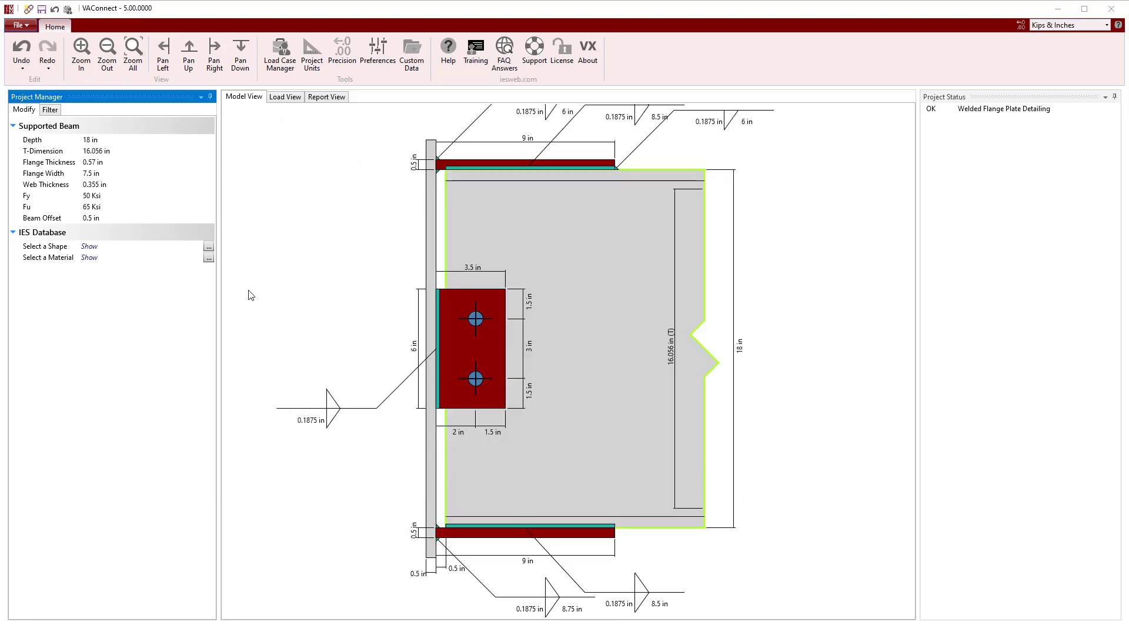
left_click(209, 257)
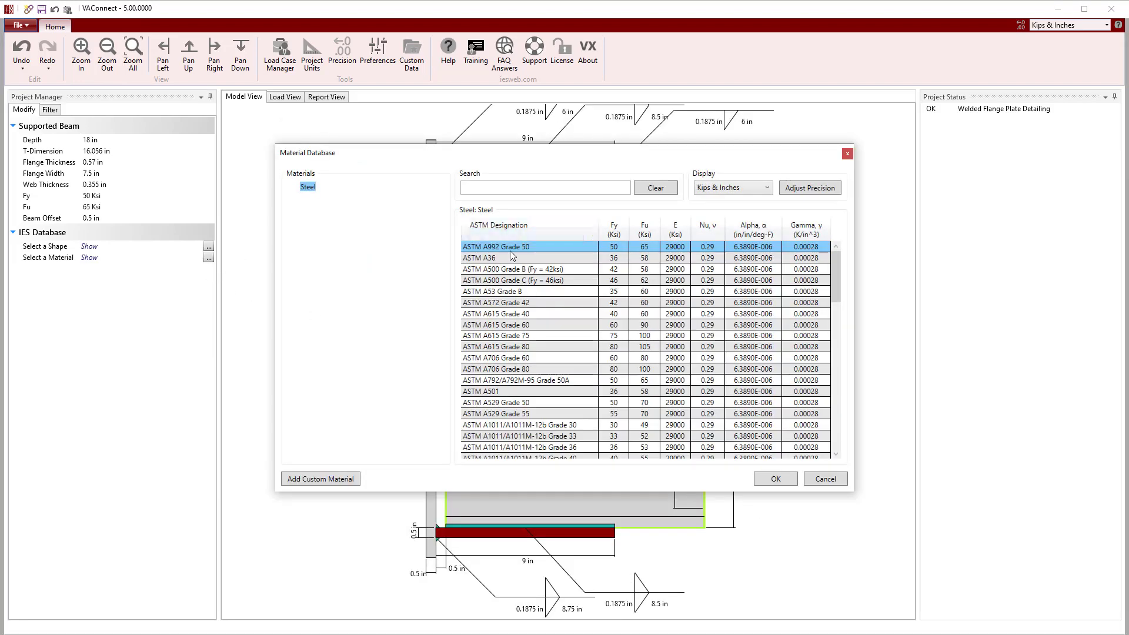
left_click(776, 482)
Step: Set the support element thickness to 0.78 in
left_click(428, 231)
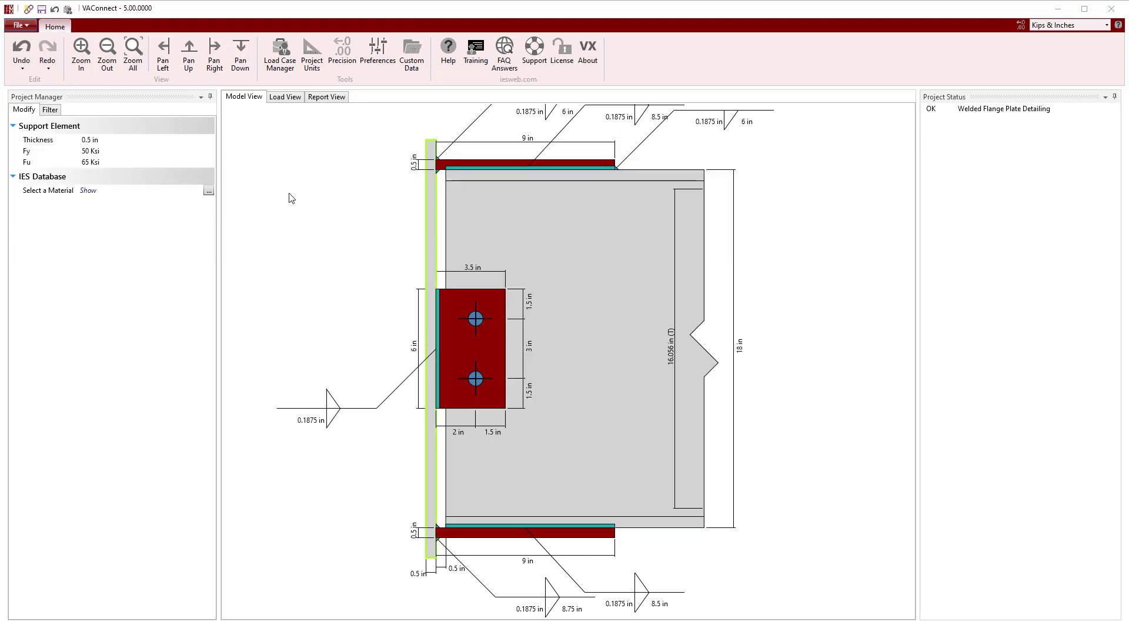
left_click(172, 140)
type("0.78")
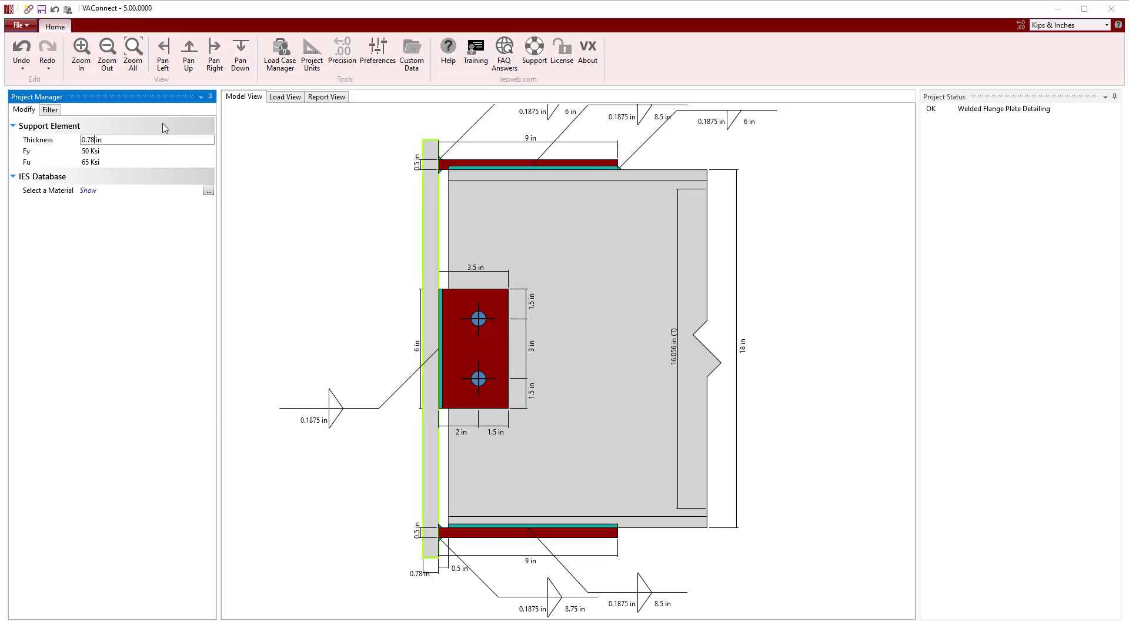
left_click(133, 52)
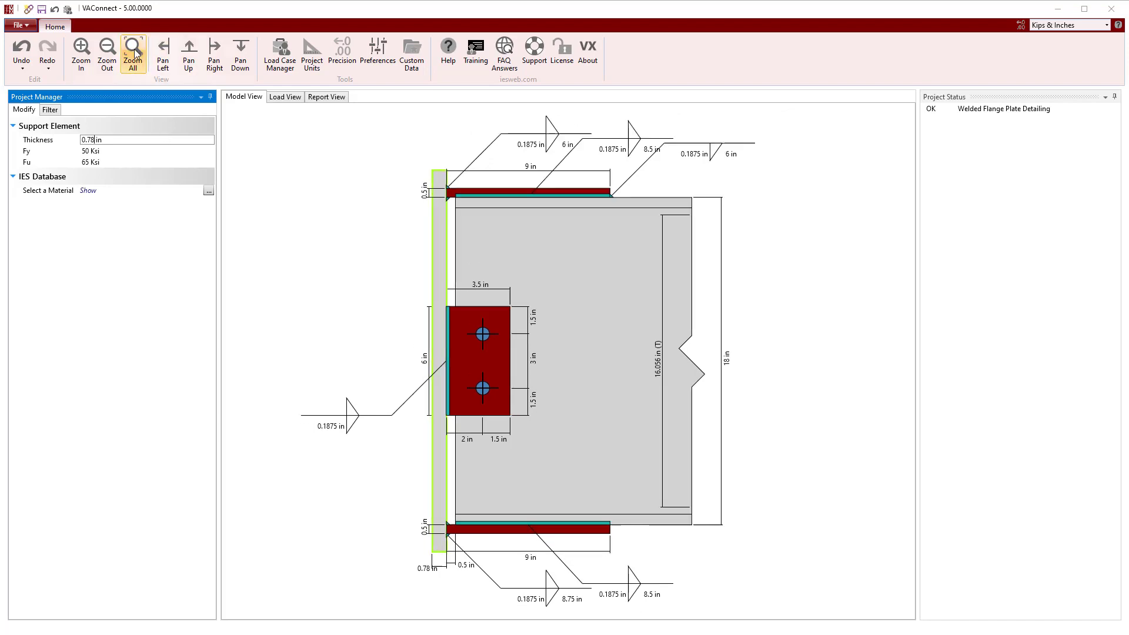
left_click(257, 171)
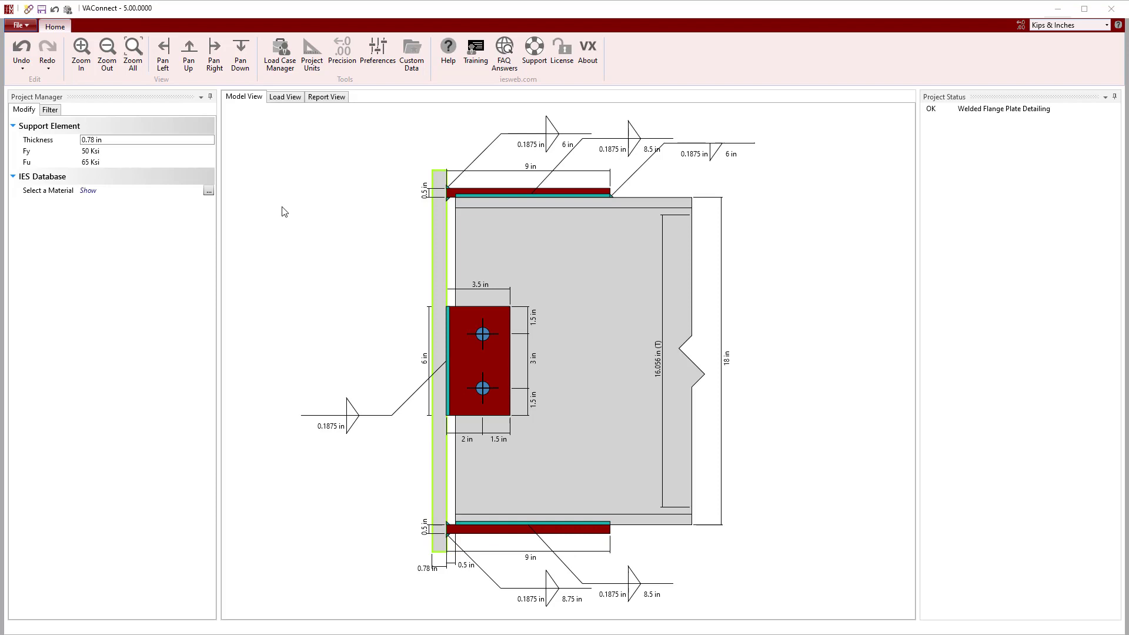
Step: Set the shear tab's bolt count to 3
left_click(466, 368)
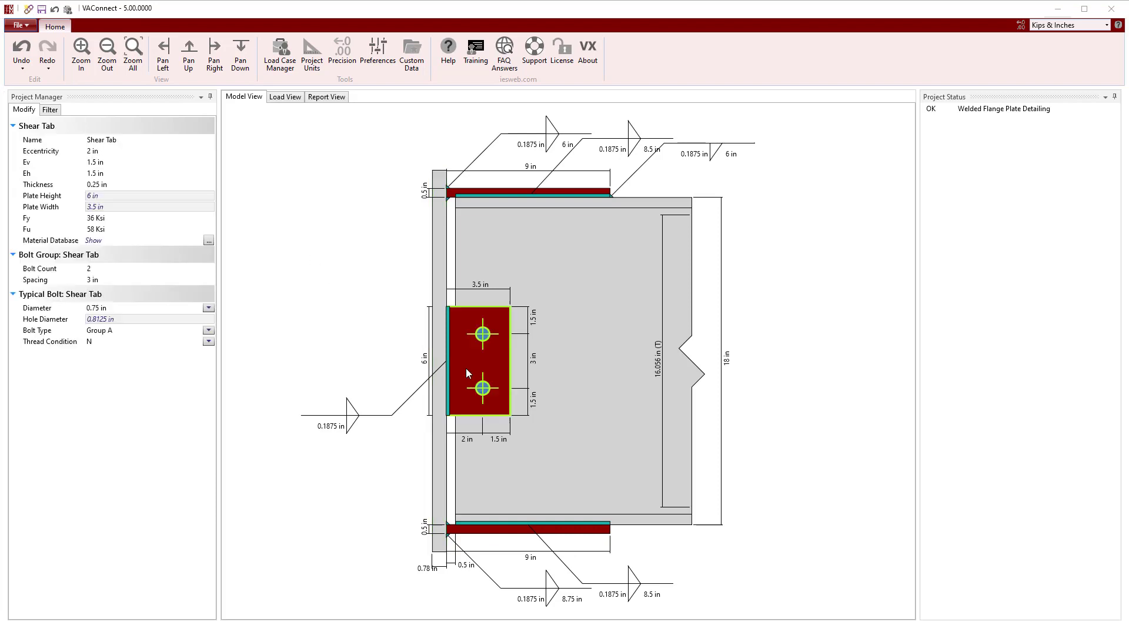
left_click(132, 268)
type("3")
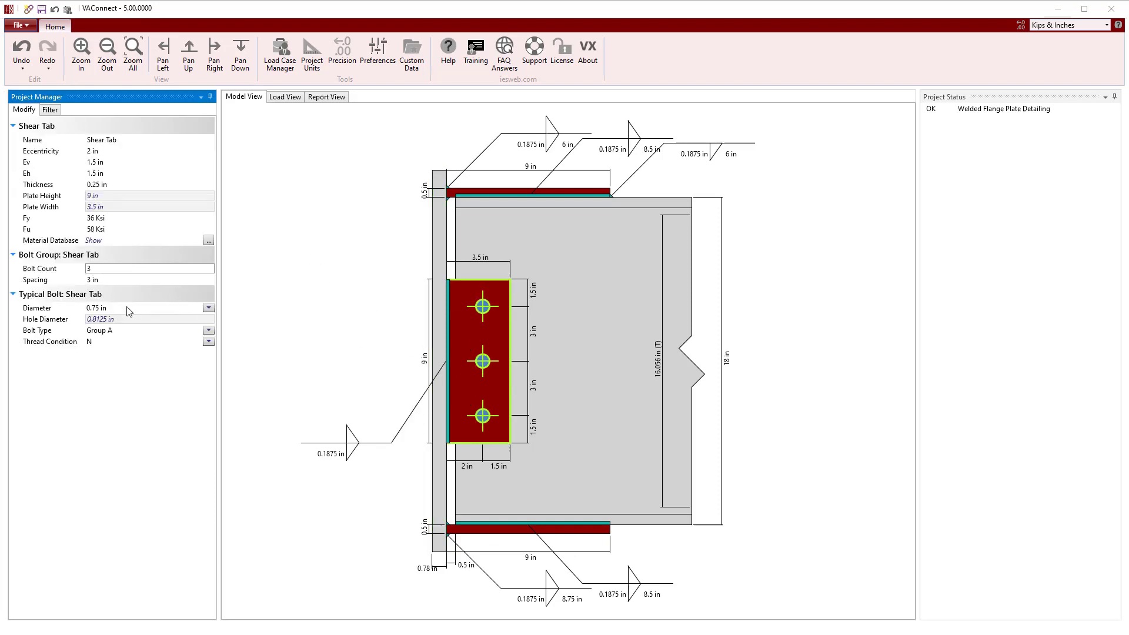
left_click(113, 187)
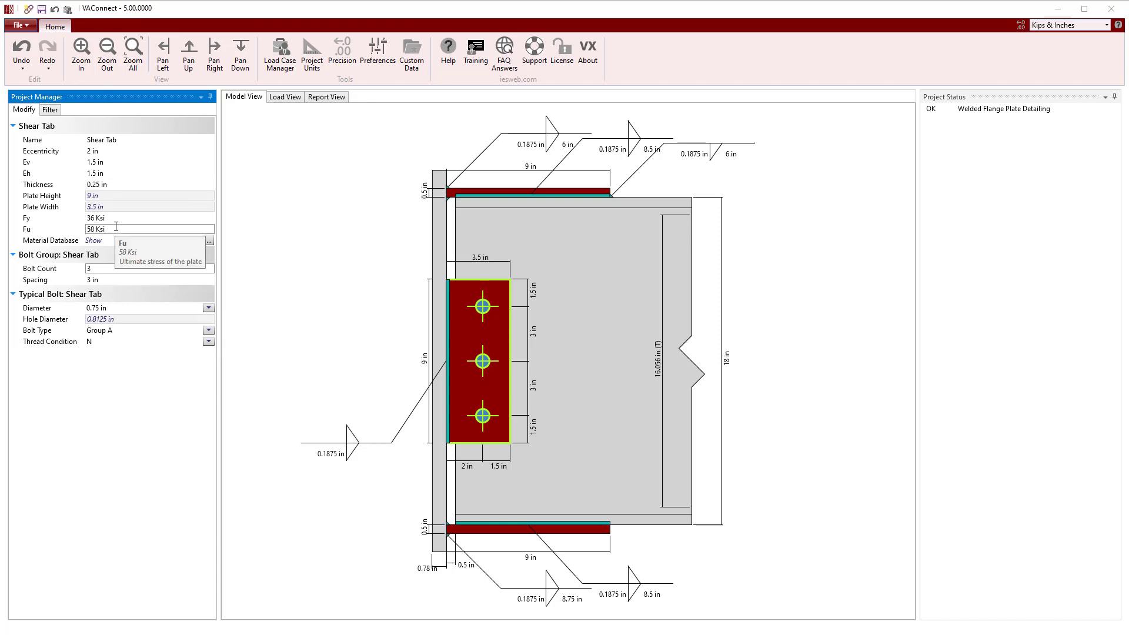
Step: Make the bottom flange plate 12 in long and 9 in wide
left_click(507, 531)
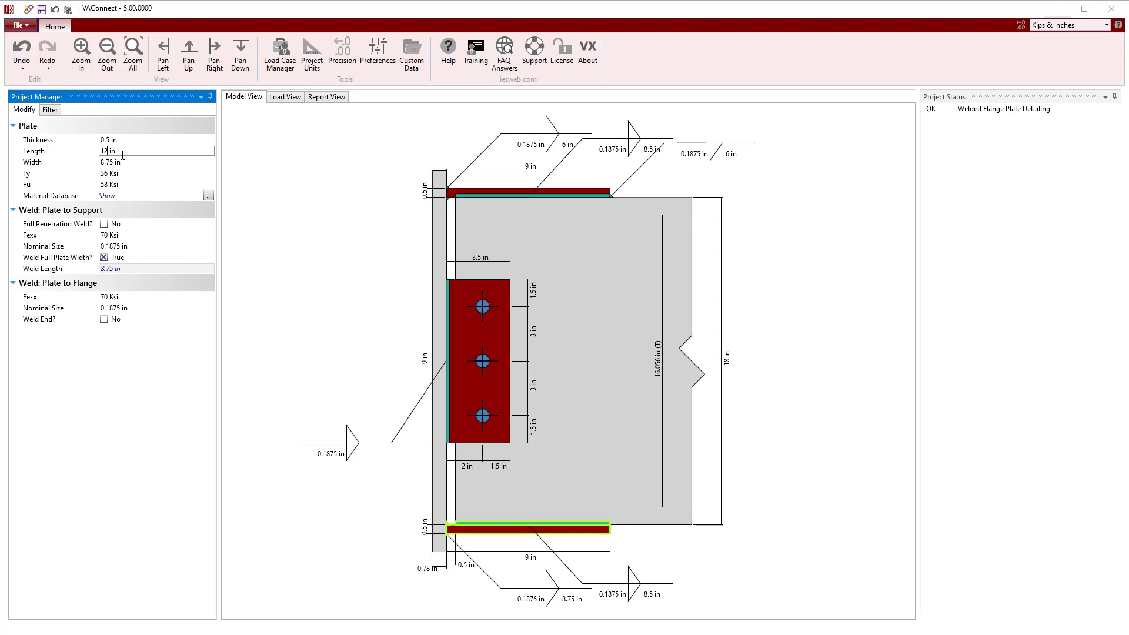
key("Return")
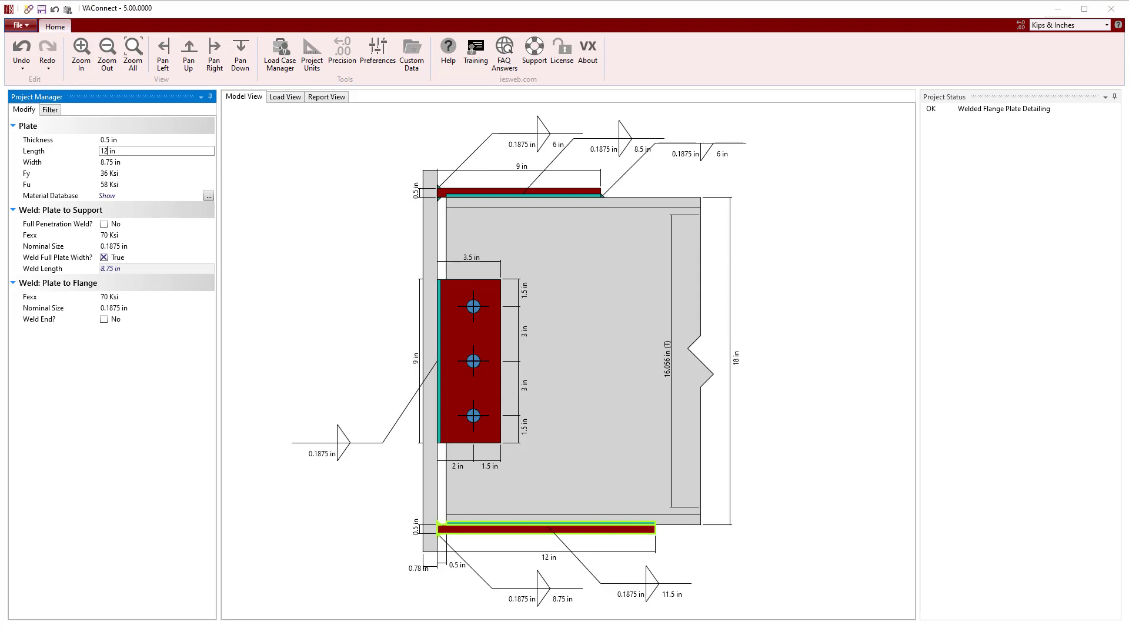
left_click(127, 163)
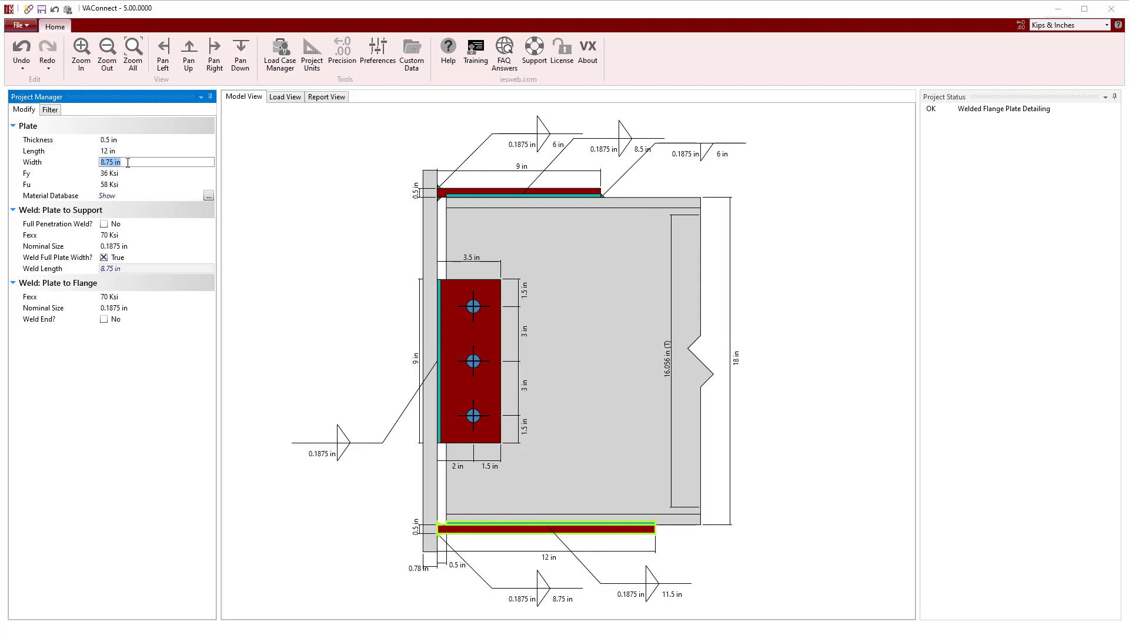
type("9")
key("Return")
Step: Set the top flange plate width to 6.5 in
left_click(473, 192)
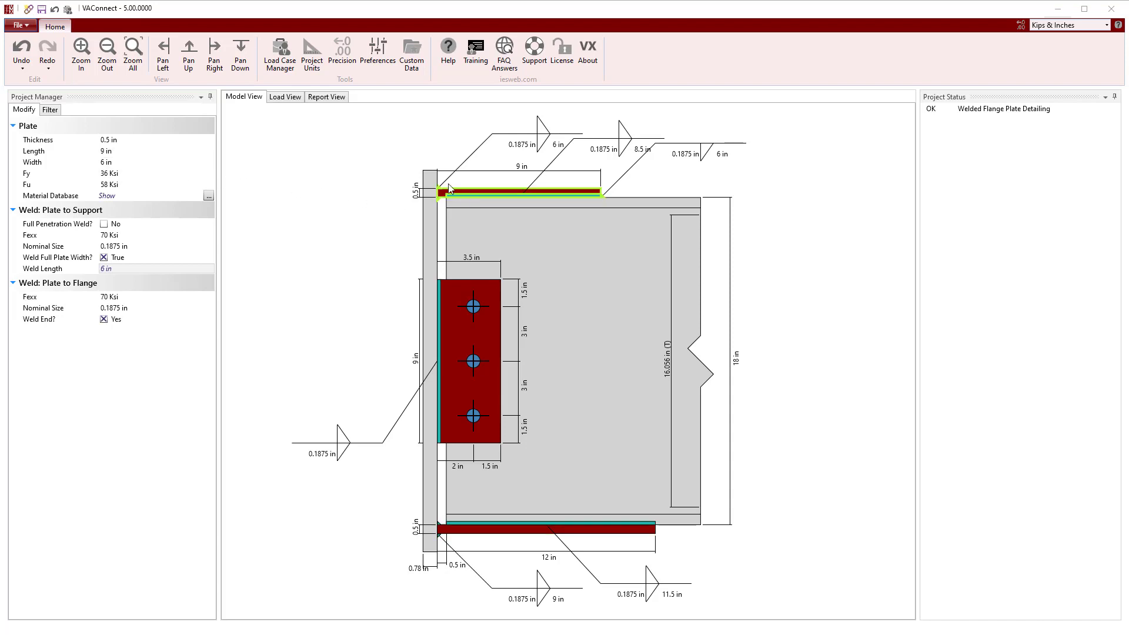
left_click(157, 164)
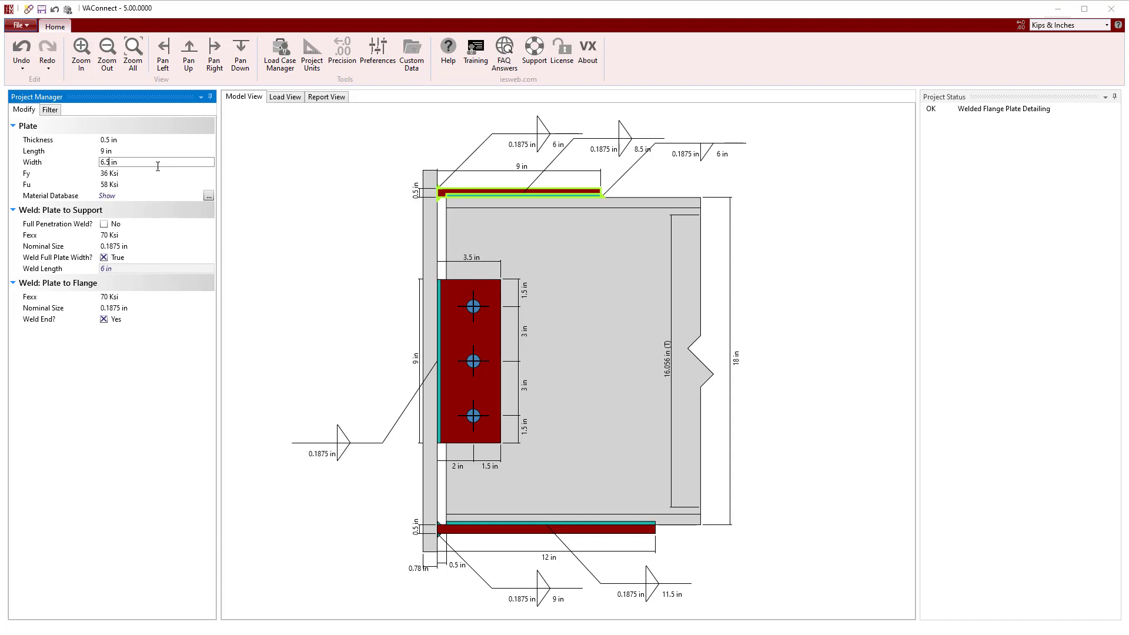
key("Return")
left_click(313, 202)
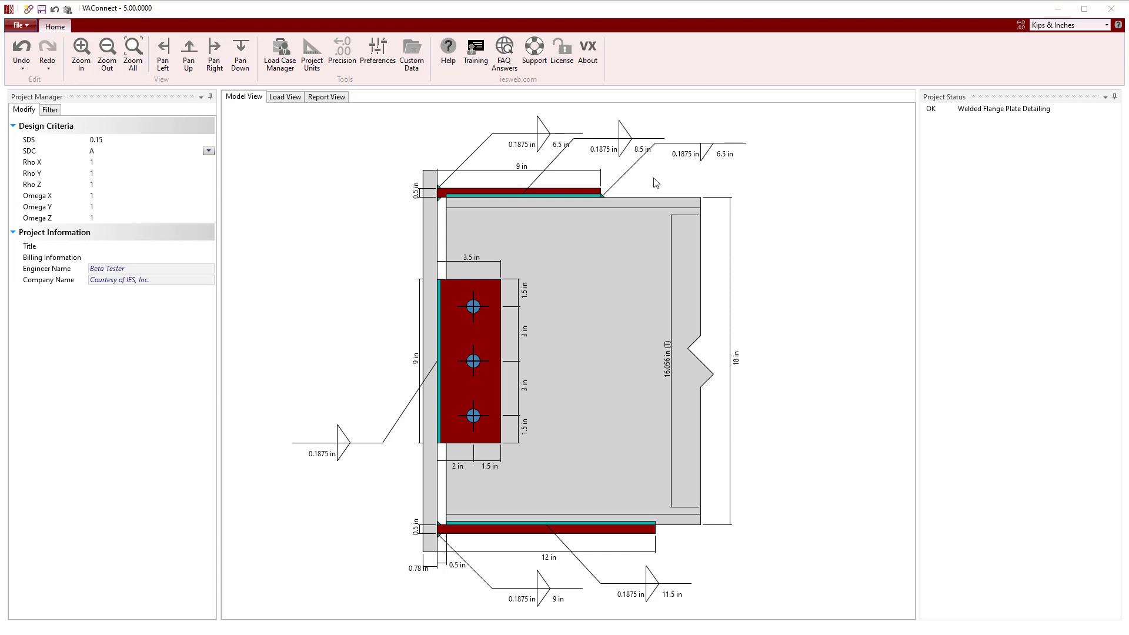
double_click(1032, 113)
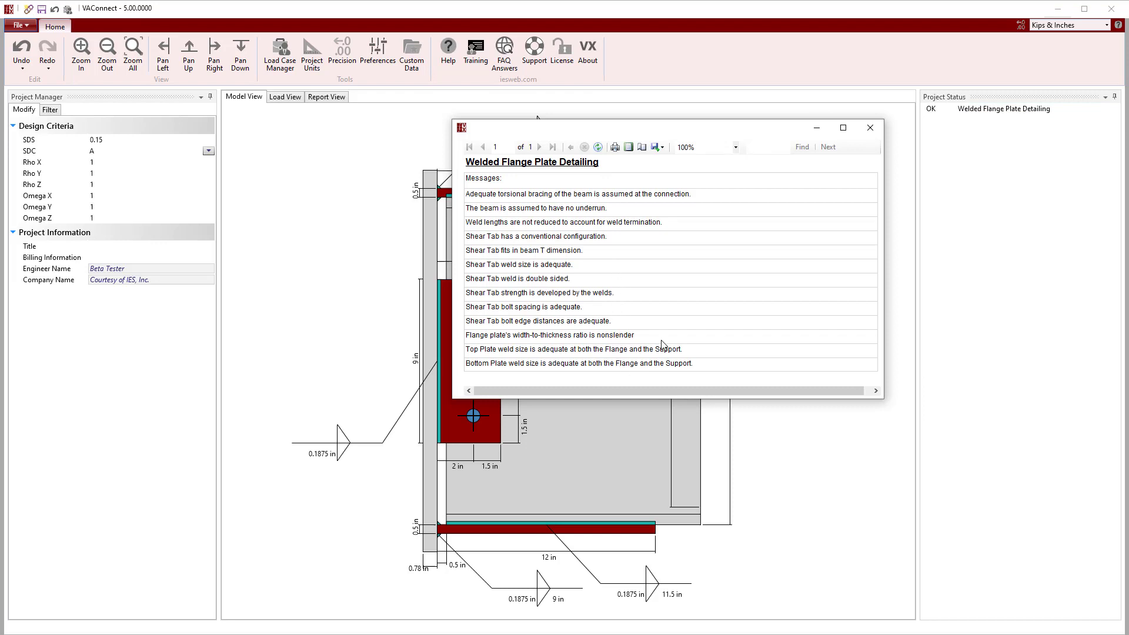
left_click(871, 129)
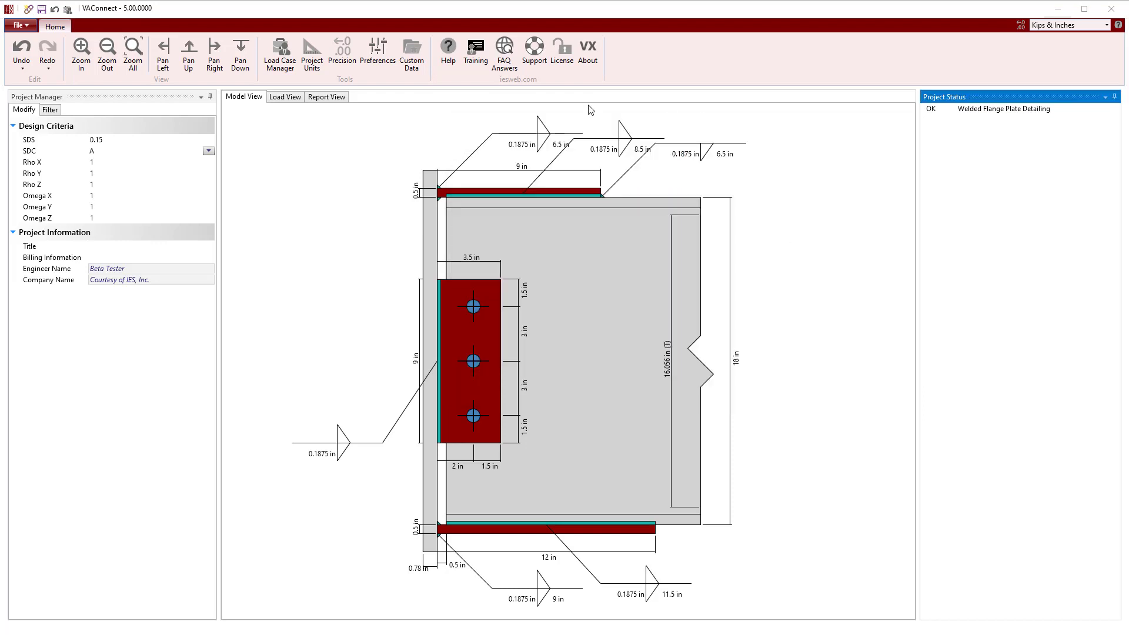
Step: In the load view, give case D shear -40 and moment -750
left_click(283, 97)
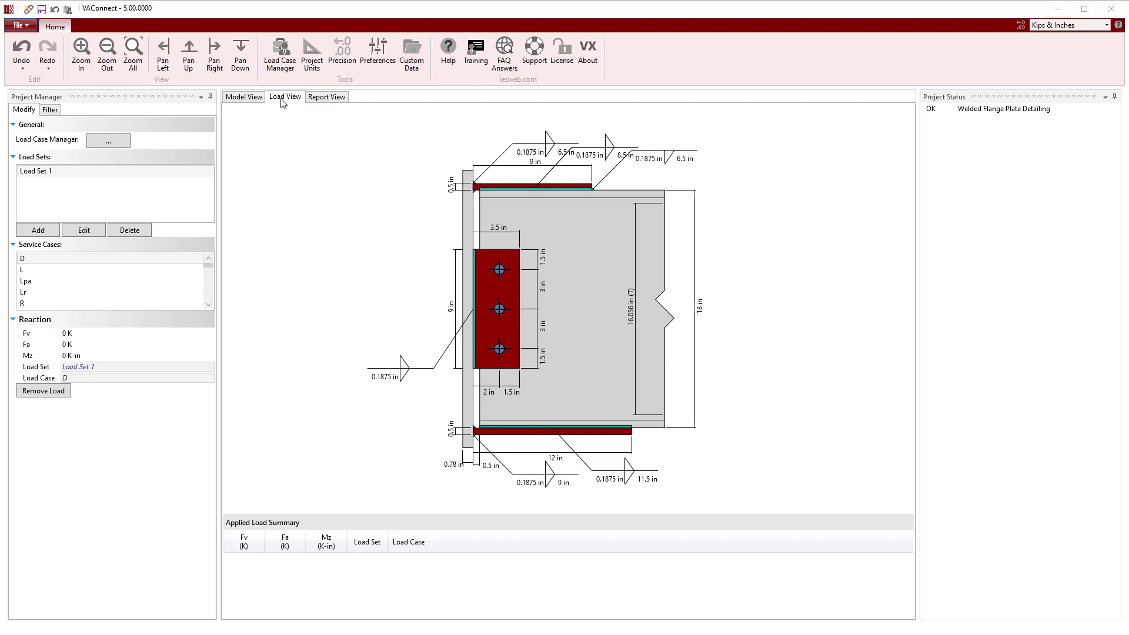
left_click(87, 333)
type("-40")
key("Tab")
key("Tab")
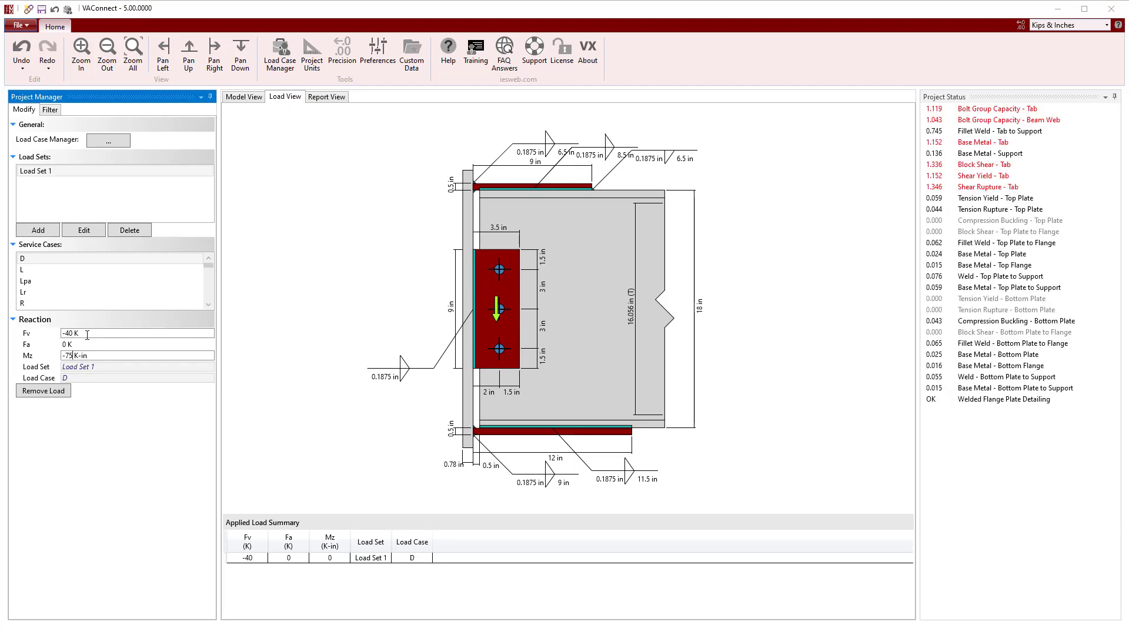
type("-750")
key("Return")
scroll(76, 294, "down", 5)
left_click(76, 303)
Step: Give the W+X case axial force 20 and moment -1500
left_click(74, 344)
type("20")
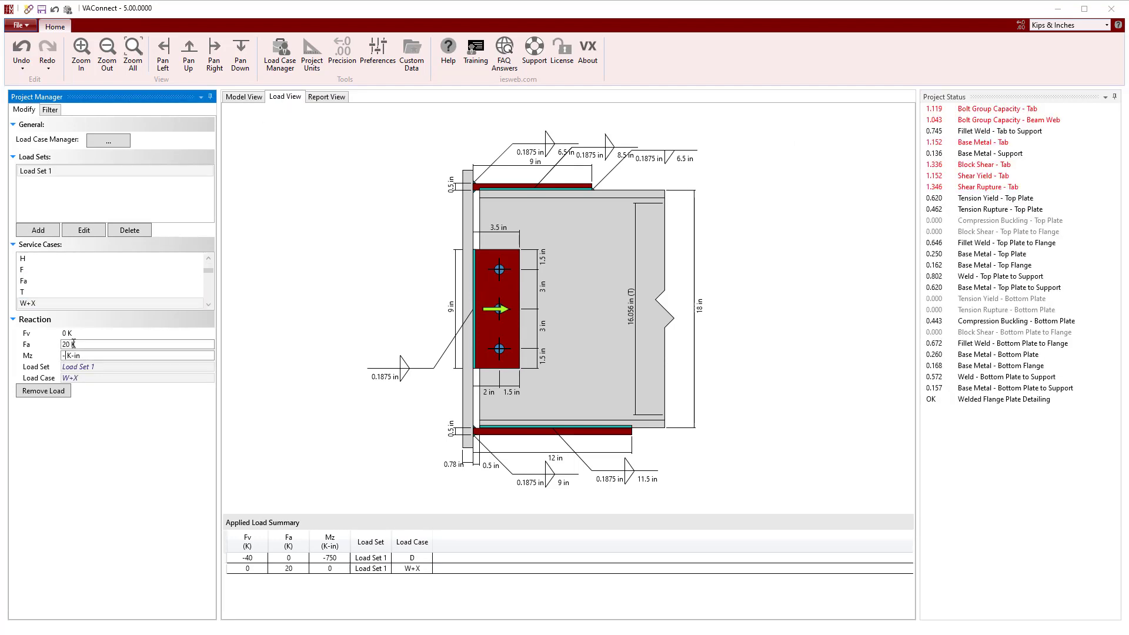
key("Tab")
type("-1500")
key("Return")
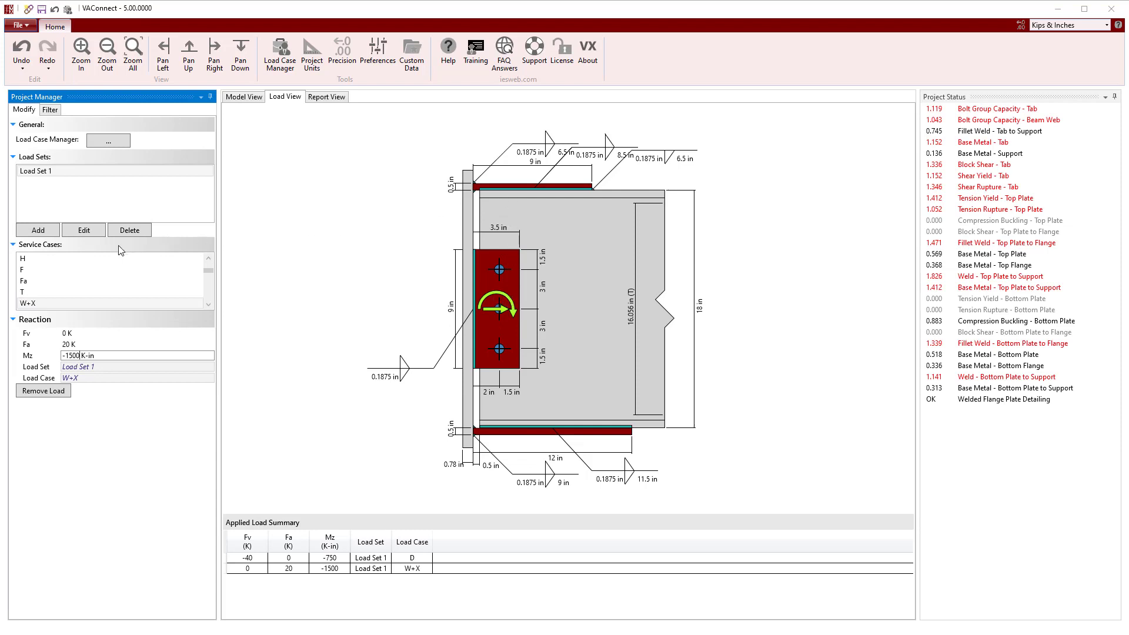
Step: Add Load Set 2 and give its D case shear -40 and moment -750
left_click(49, 231)
type("Load Set 2")
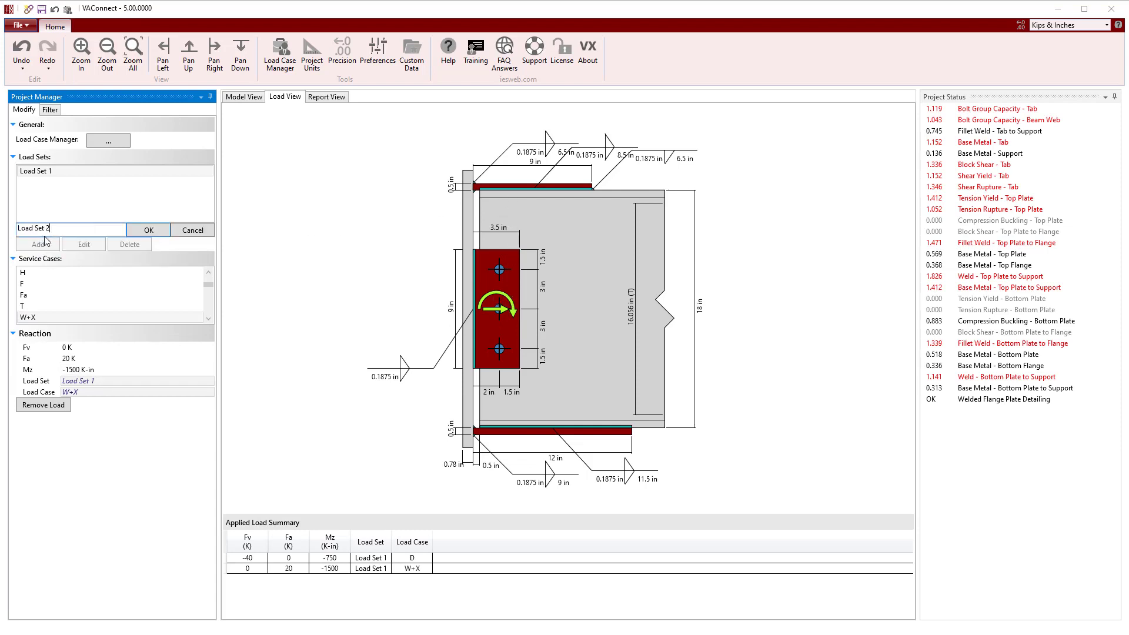
key("Return")
scroll(44, 257, "up", 3)
left_click(44, 259)
left_click(92, 333)
type("-")
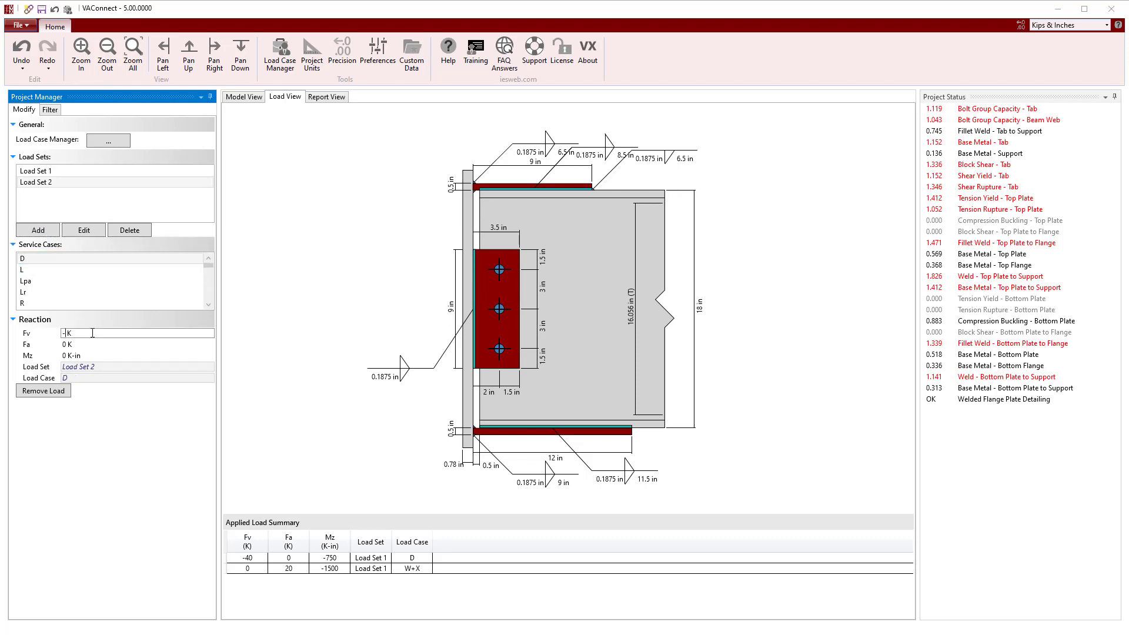
type("40")
left_click(92, 355)
type("-750")
key("Return")
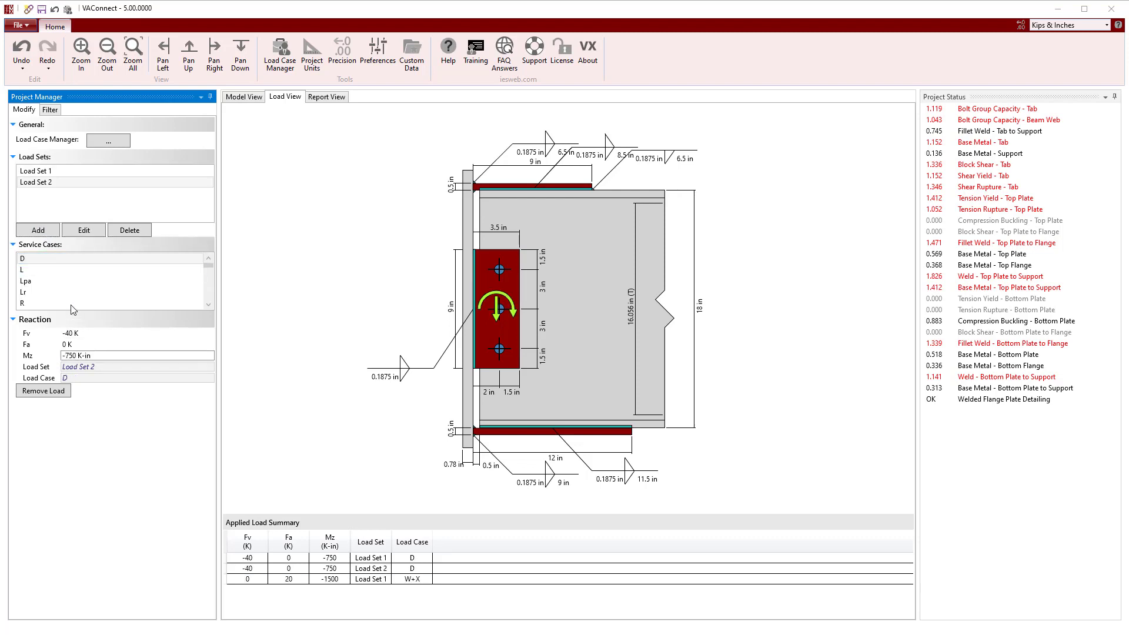
Step: Give Load Set 2's W+X case axial force 20 and moment 1500, then open the Load Case Manager
scroll(71, 303, "down", 3)
left_click(71, 303)
left_click(91, 342)
type("20")
key("Tab")
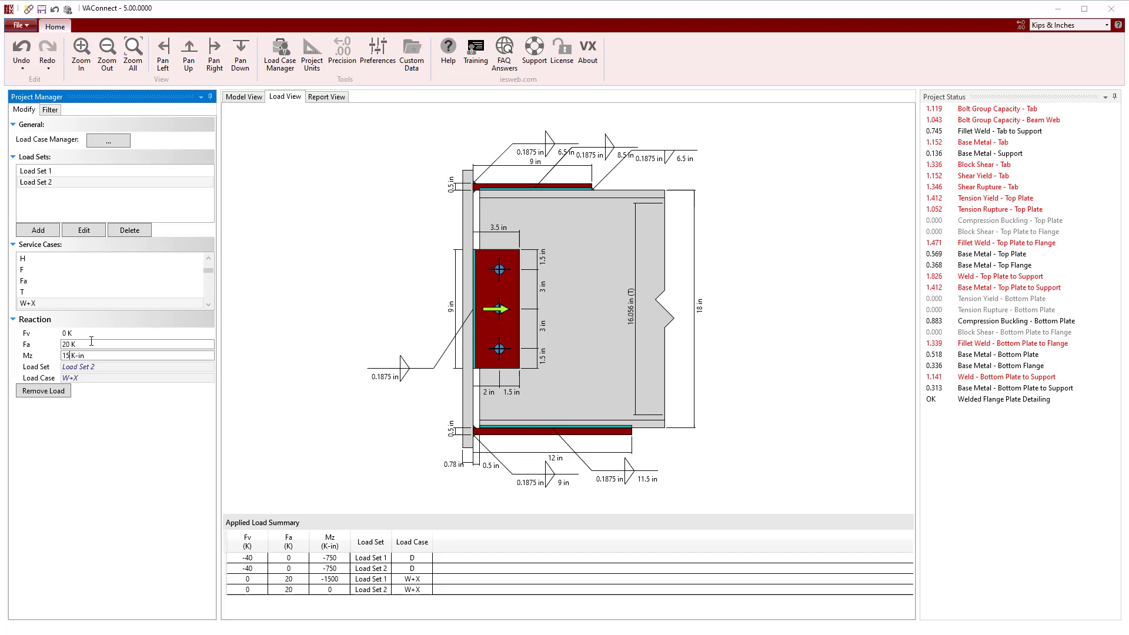
type("1500")
key("Return")
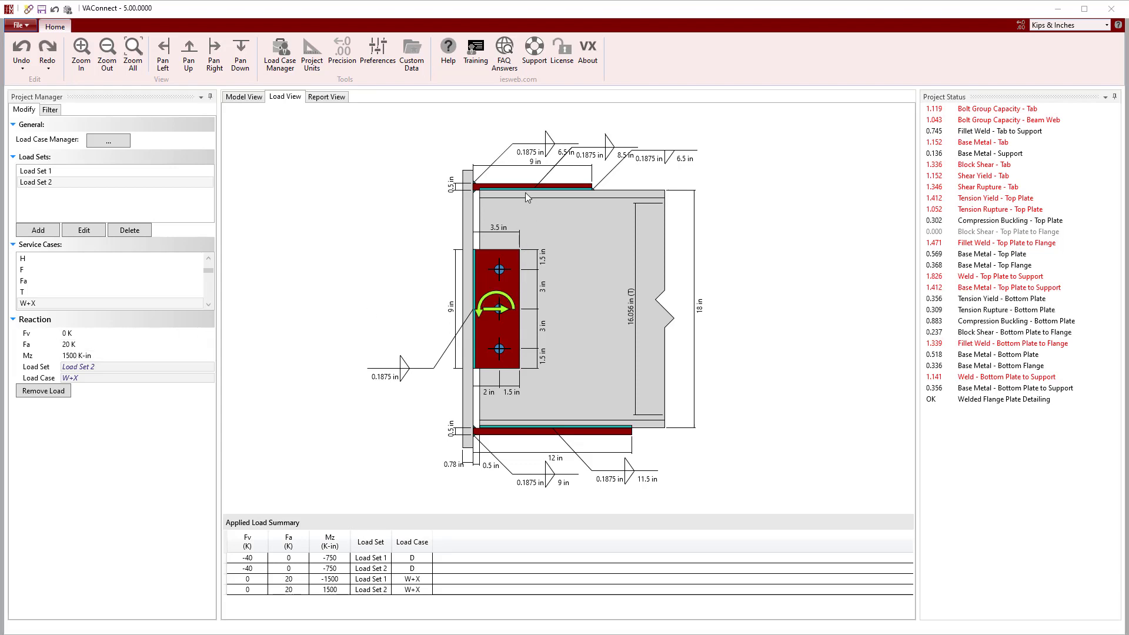
left_click(117, 139)
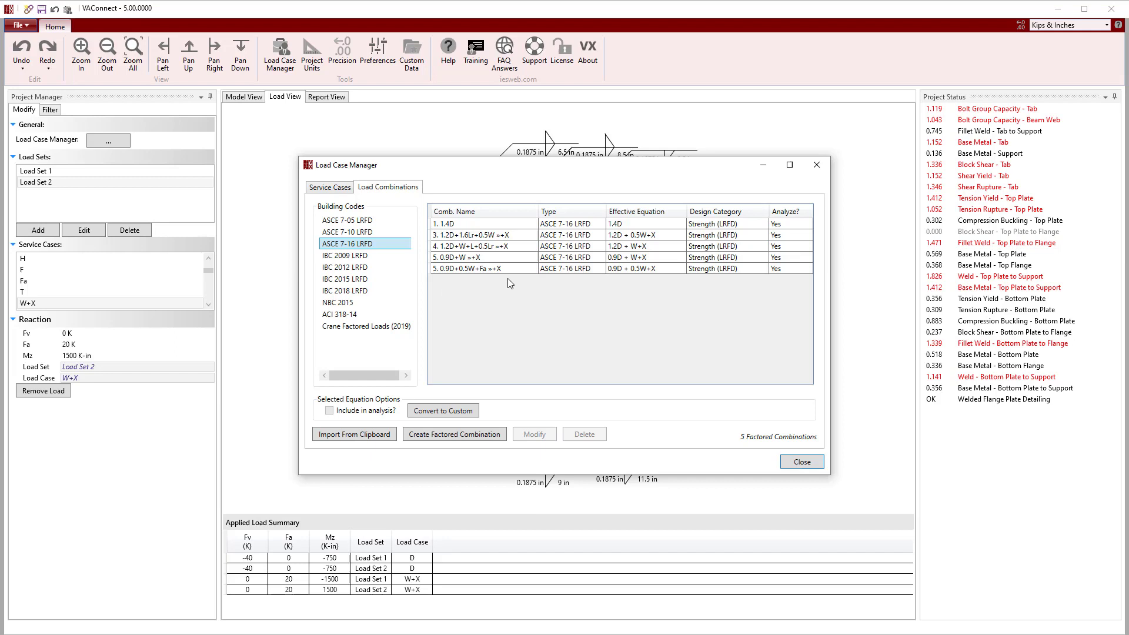
Step: Close the load combinations and inspect the top plate Tension Yield and Compression Buckling calculations
left_click(817, 464)
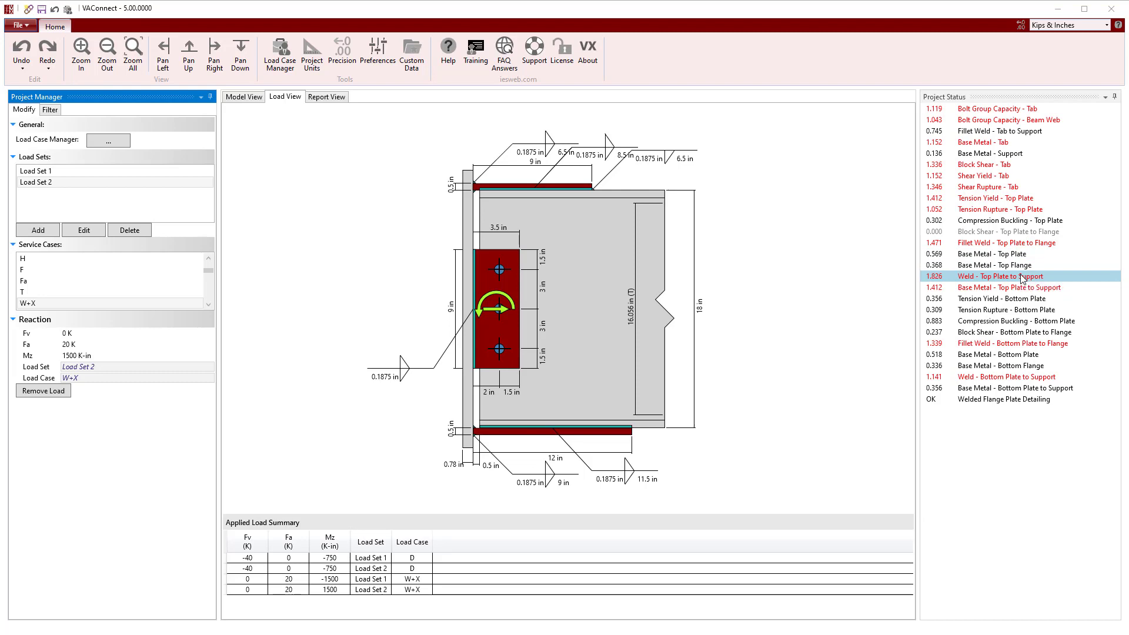
left_click(1001, 200)
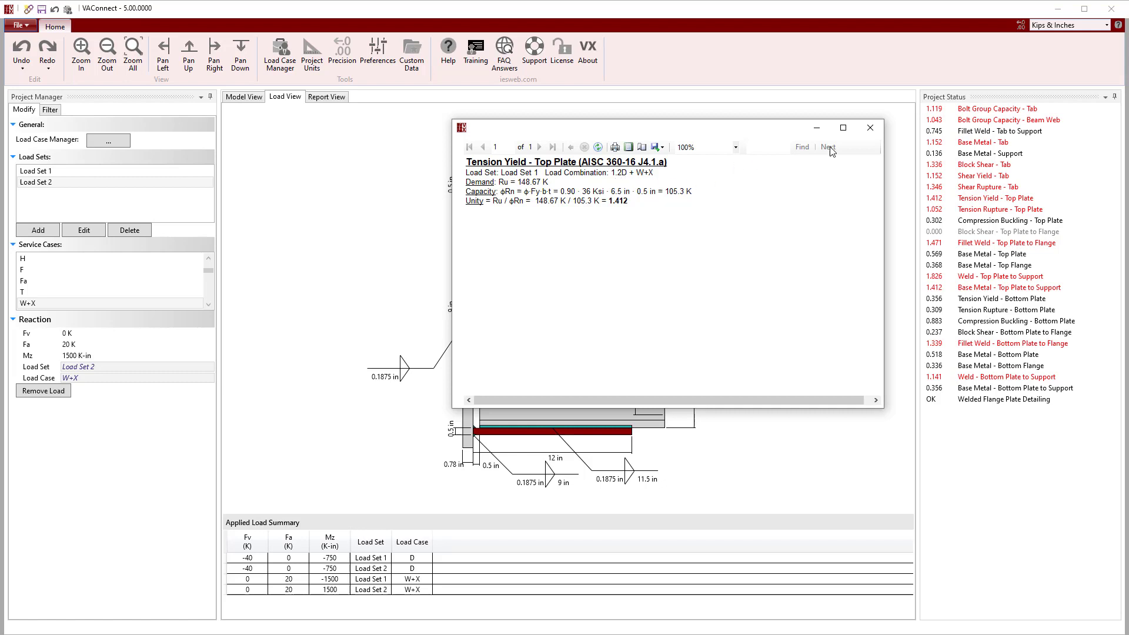
left_click(871, 128)
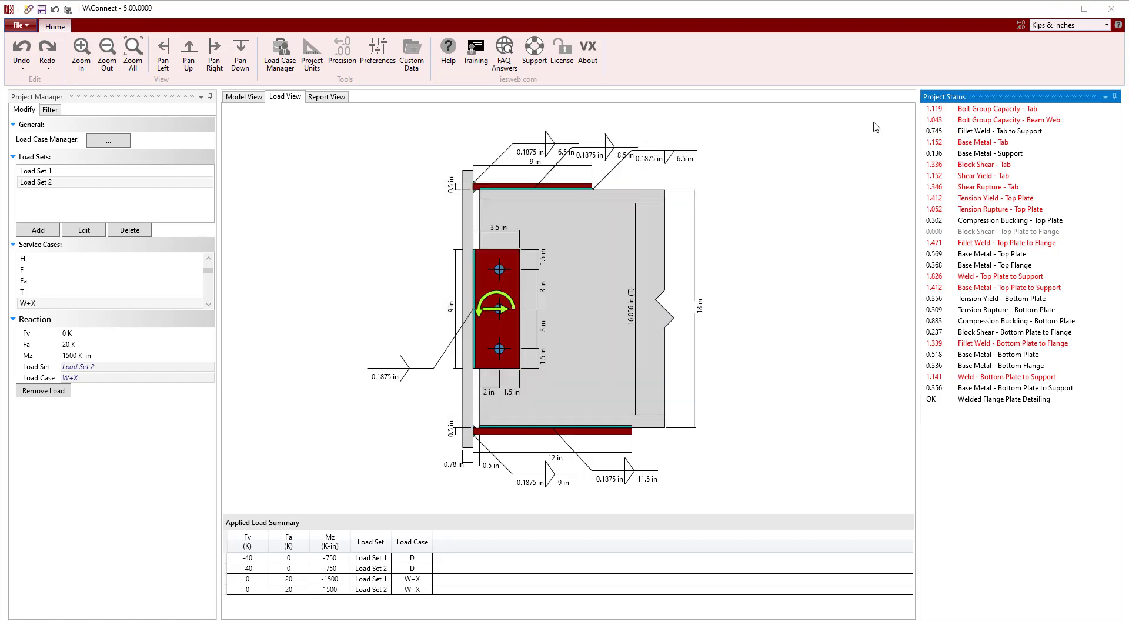
left_click(1005, 221)
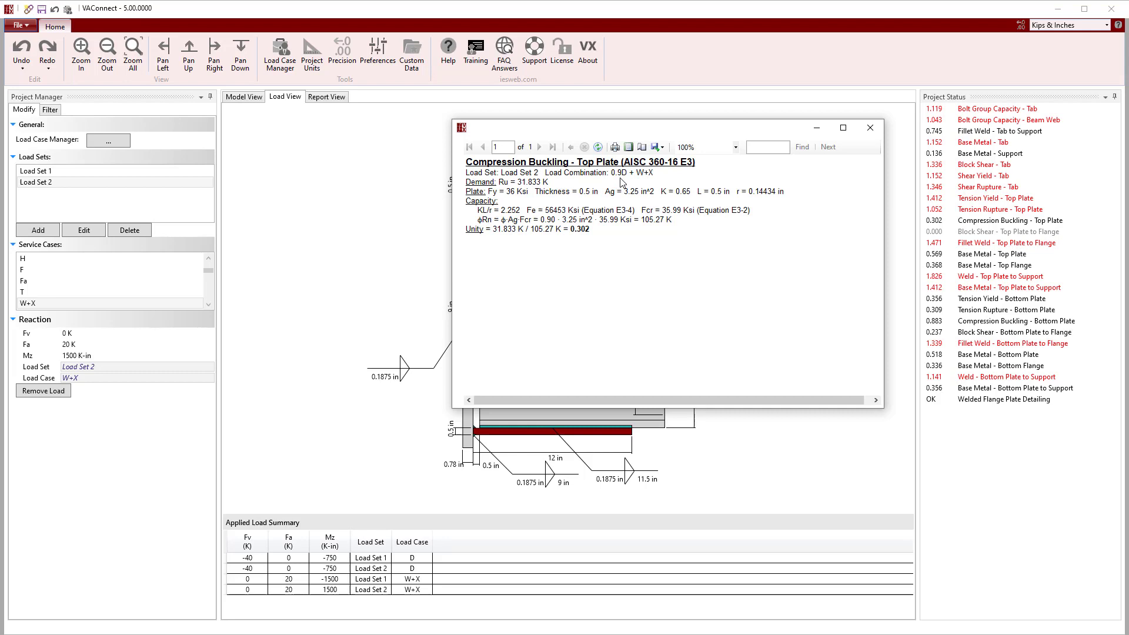
left_click(871, 128)
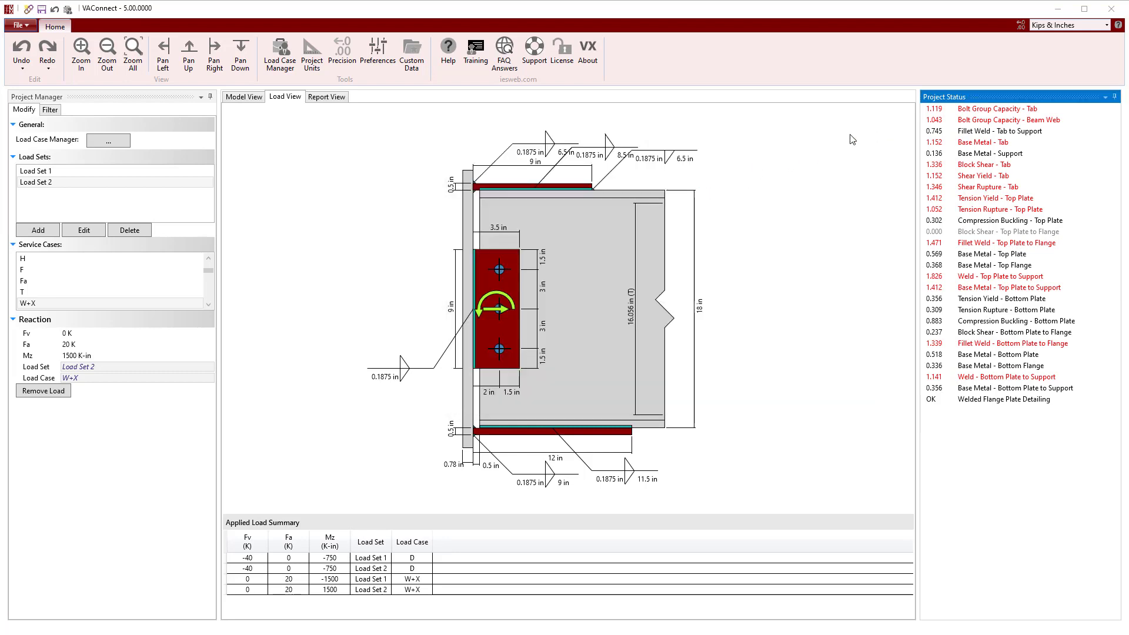
Step: Give the shear tab four bolts and check the Block Shear - Tab calculation
left_click(247, 98)
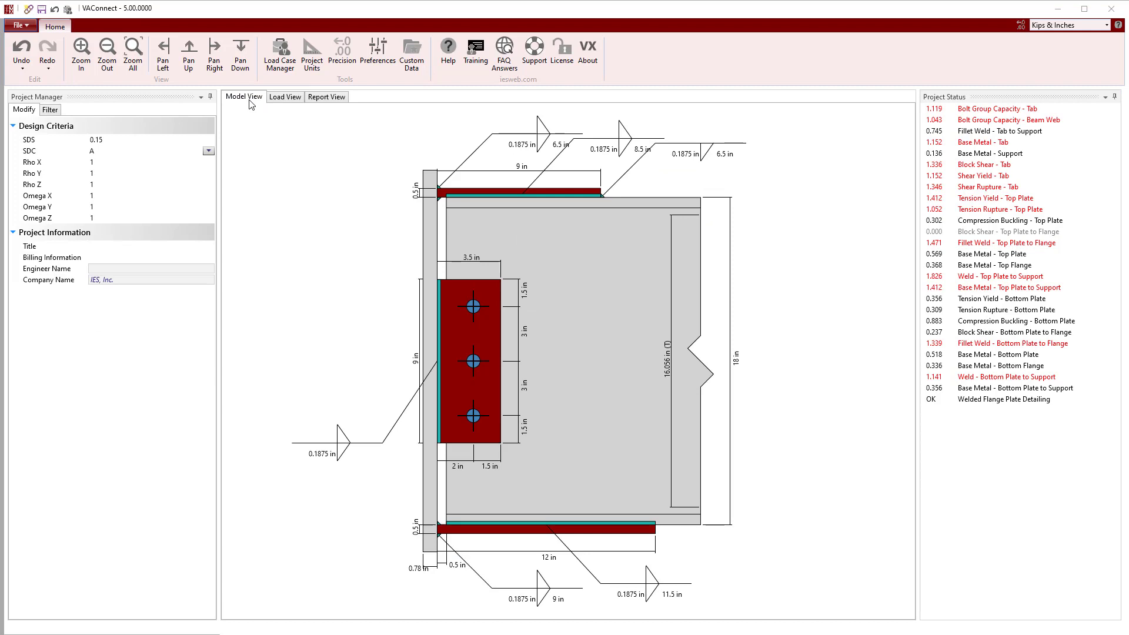
left_click(454, 340)
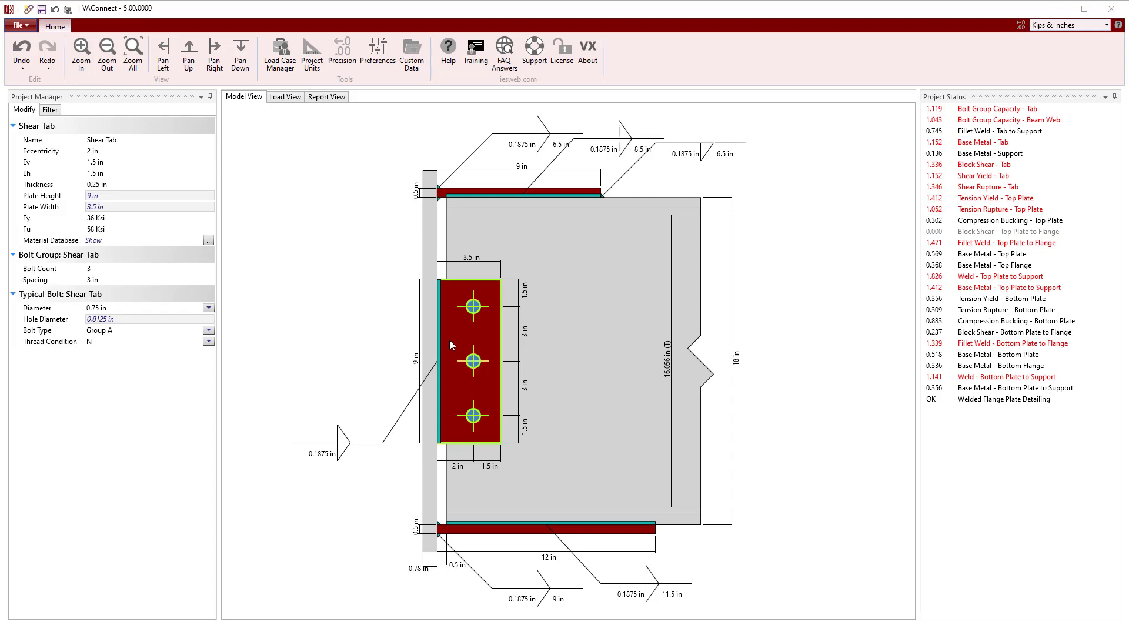
left_click(122, 267)
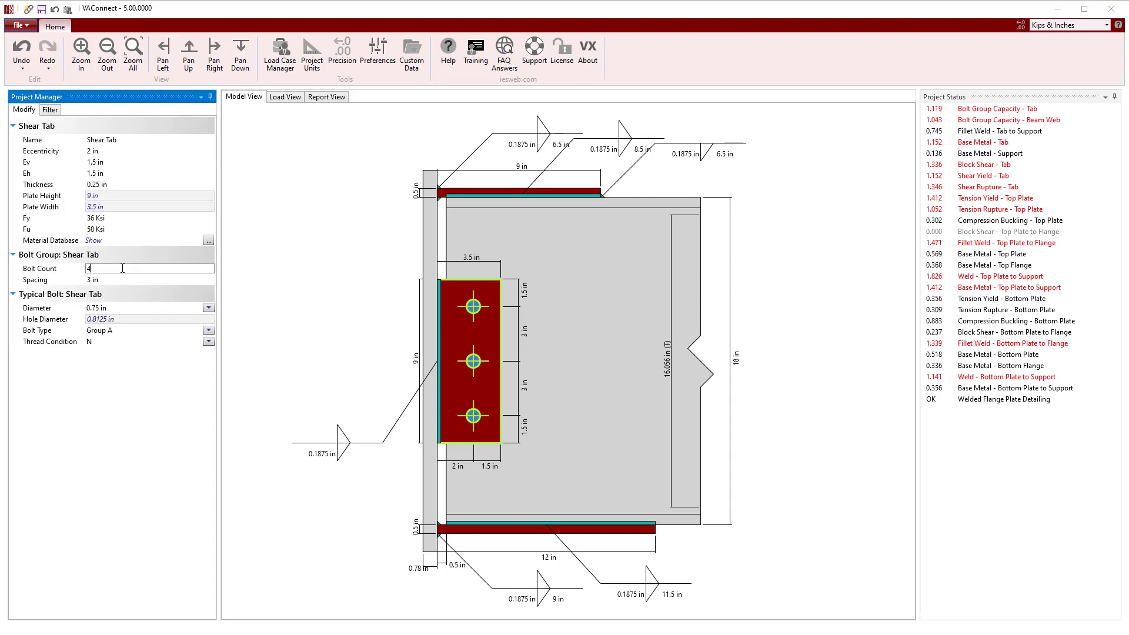
key("Return")
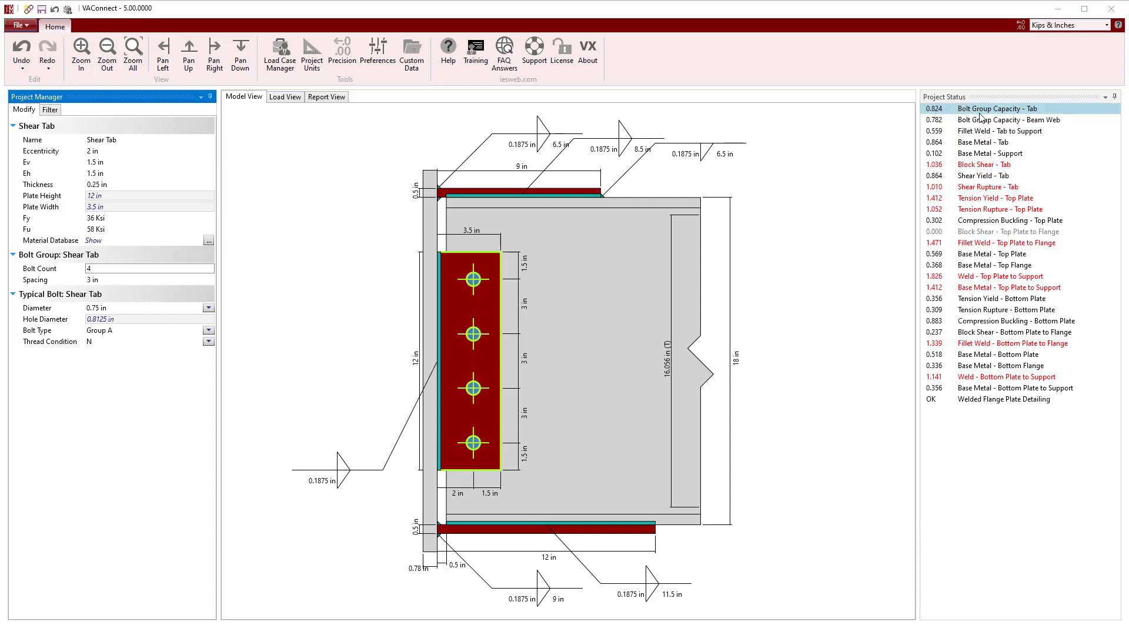
double_click(1004, 166)
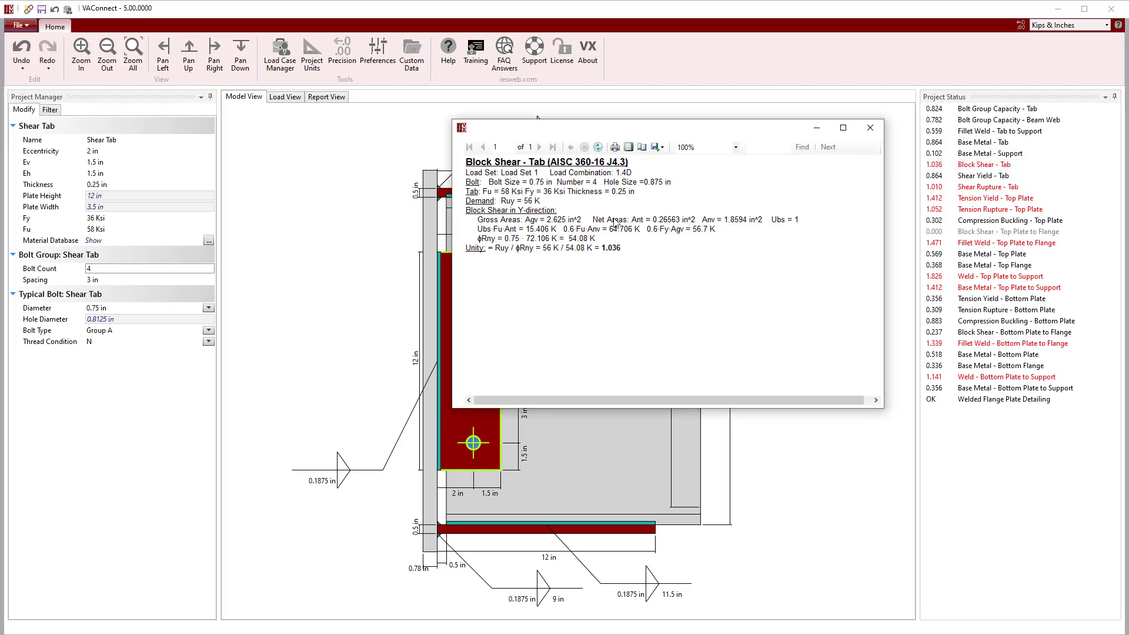
left_click(872, 128)
Step: Set the shear tab edge distances Ev and Eh to 1.75 in
left_click(109, 160)
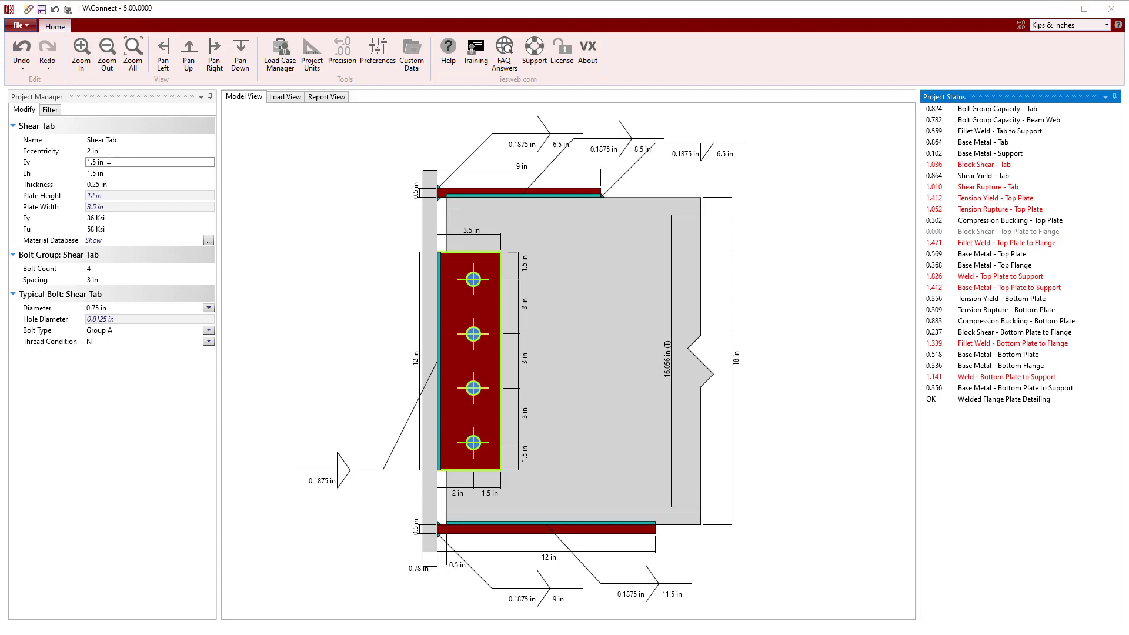
left_click(109, 160)
type("1")
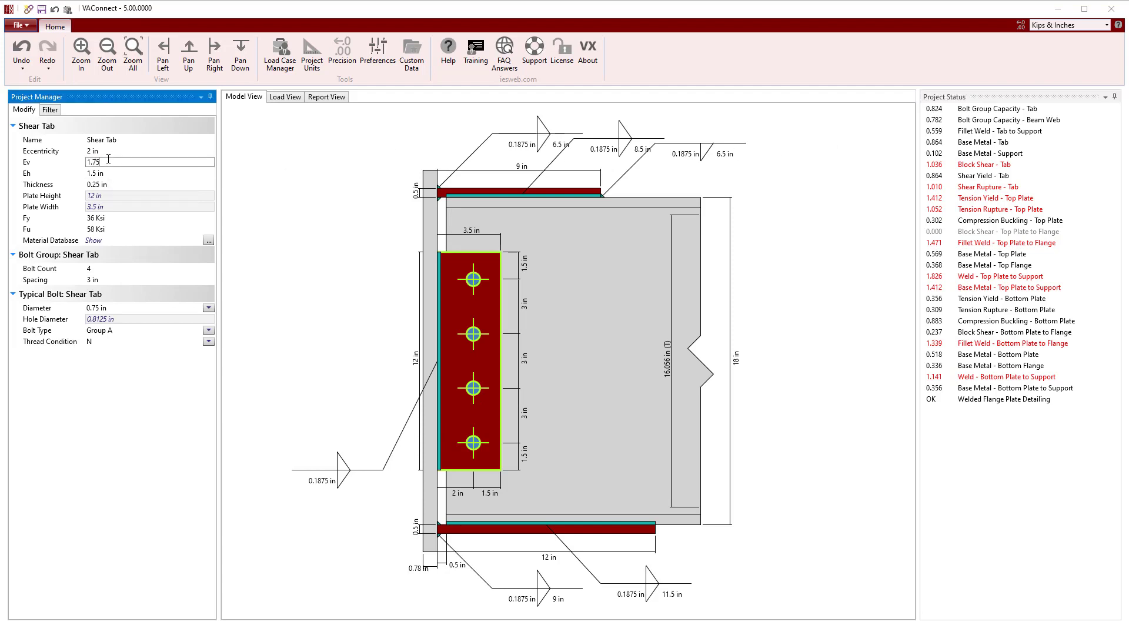
type(".75")
key("Tab")
type("1.75")
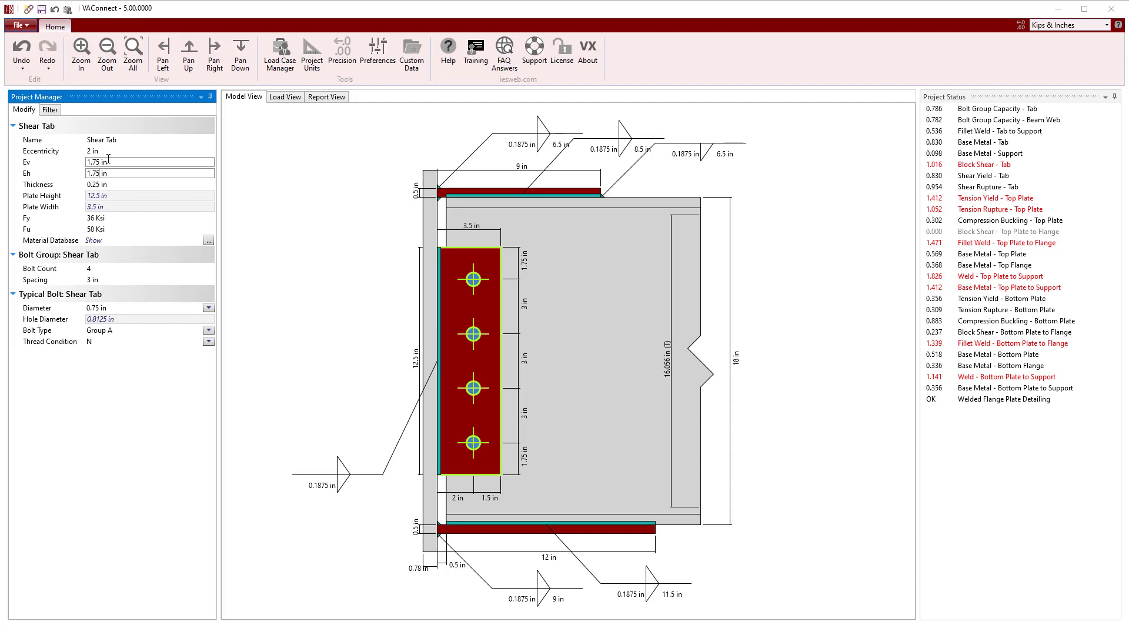
key("Return")
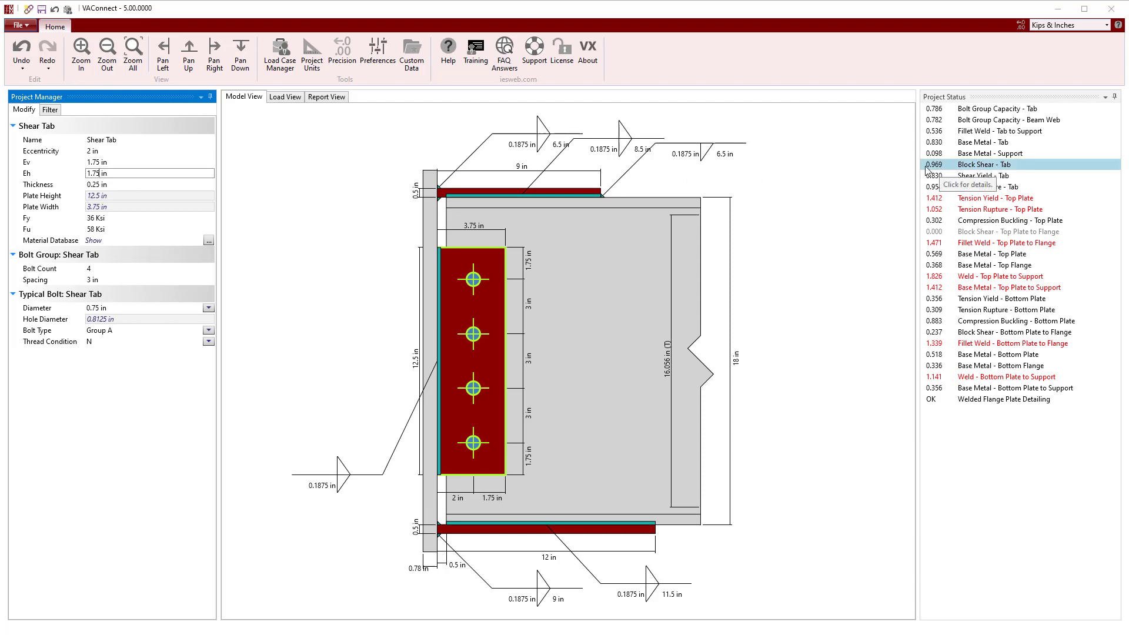
Step: Set the top flange plate thickness to 0.75 in
left_click(500, 194)
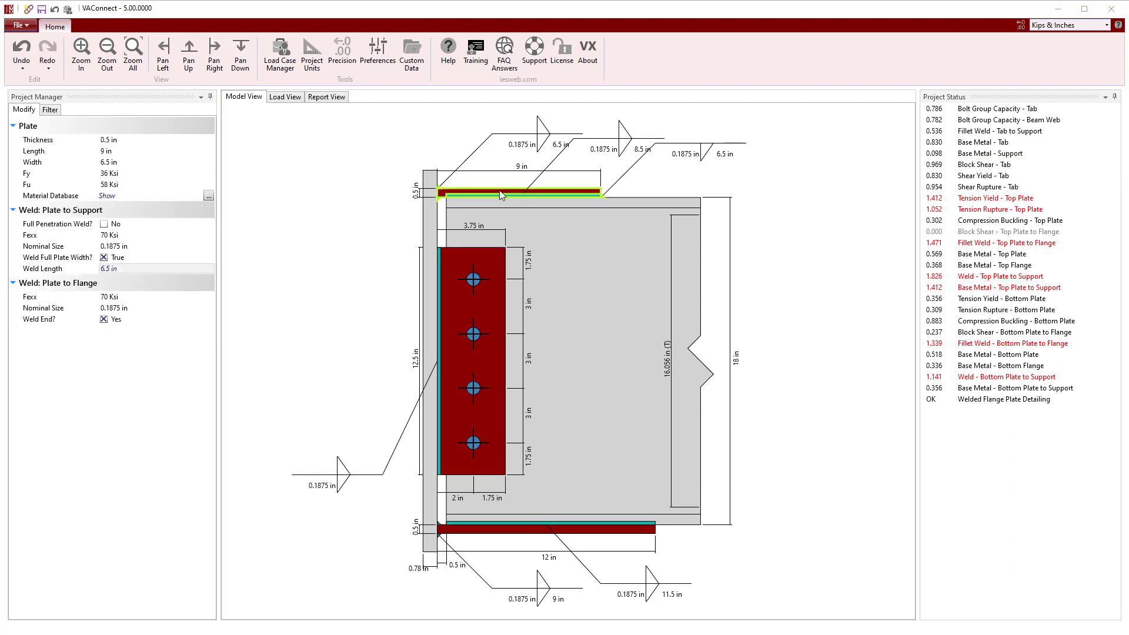
left_click(165, 139)
type("0")
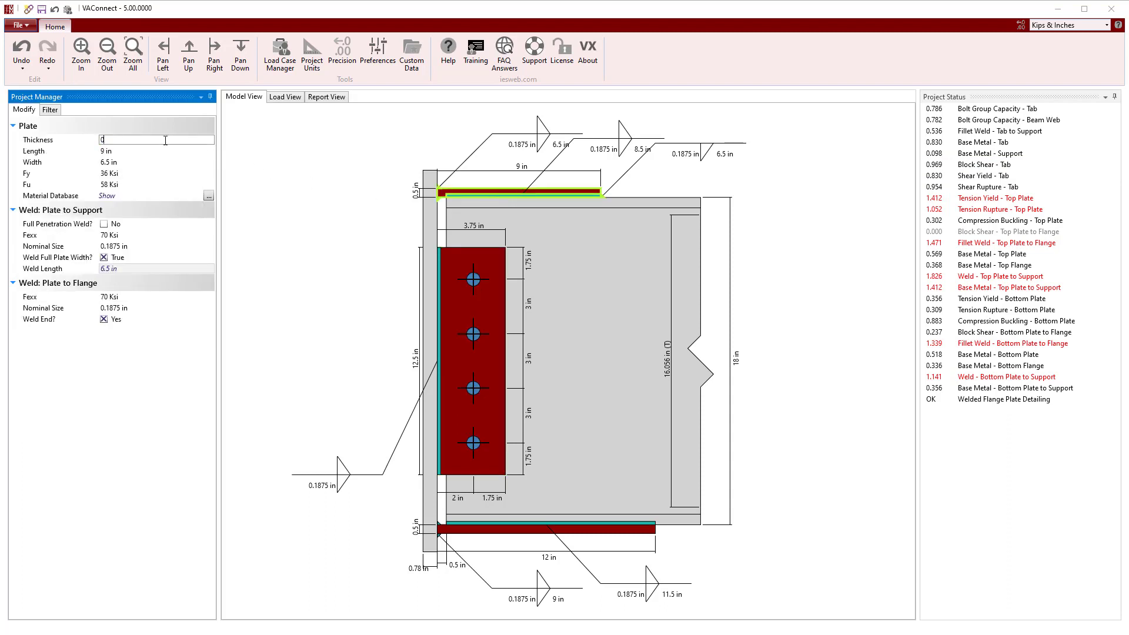
type(".75")
key("Return")
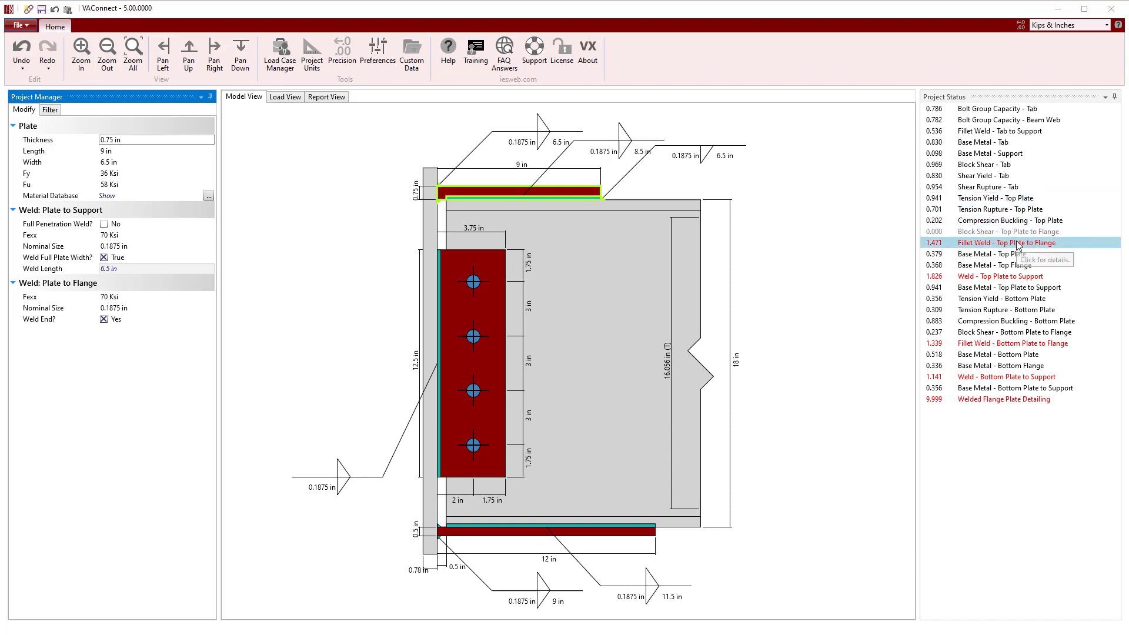
Step: Size the top plate welds: 5/16 in plate-to-flange and 3/8 in plate-to-support
left_click(146, 308)
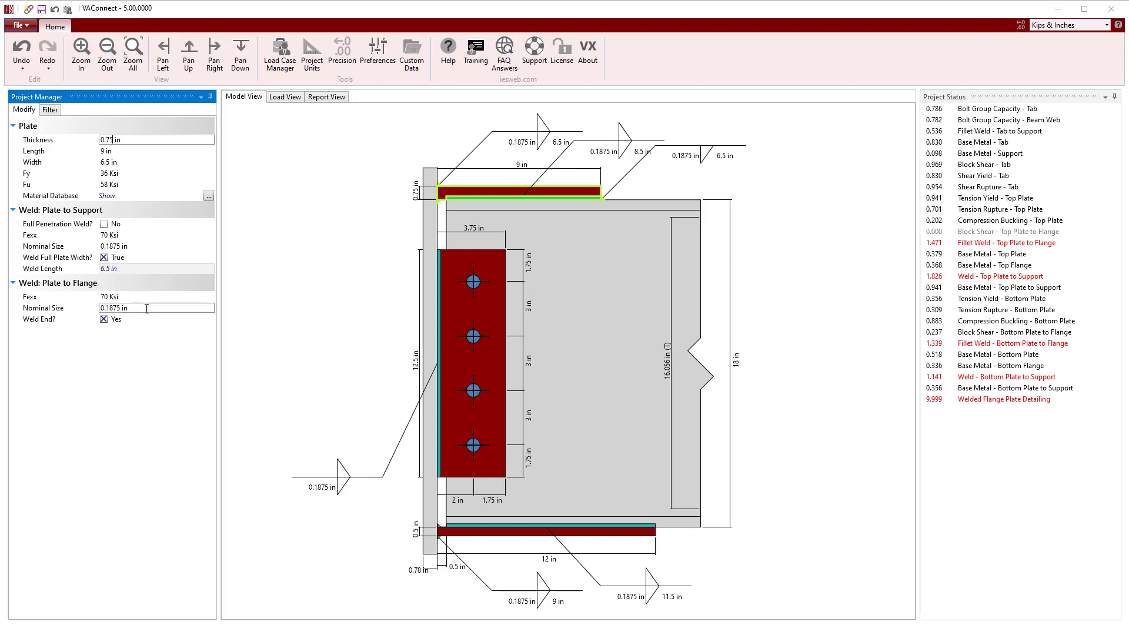
type("5/16")
key("Return")
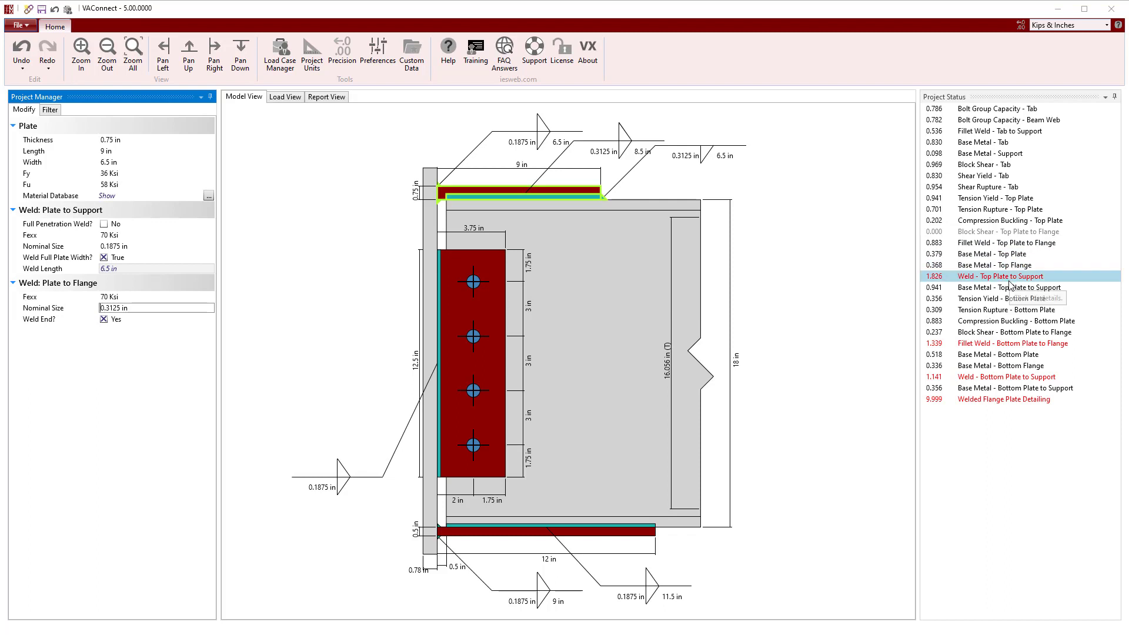
left_click(165, 246)
type("3/8")
key("Return")
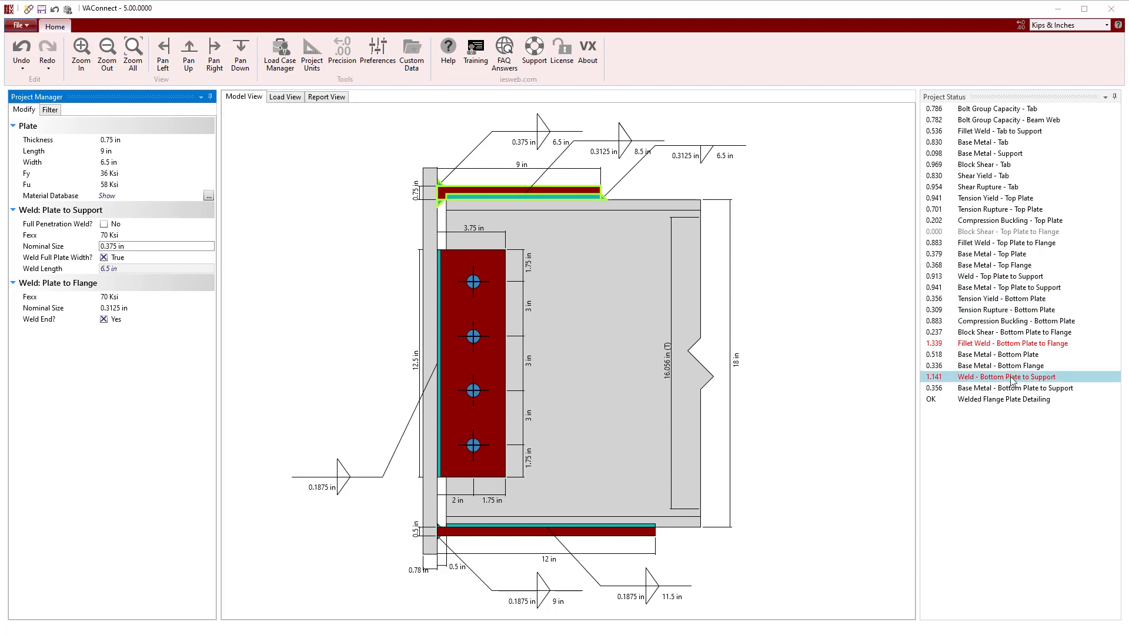
Step: Set the bottom plate's support weld to 1/4 in and its flange weld to 5/16 in
left_click(601, 536)
left_click(150, 246)
type("1/4")
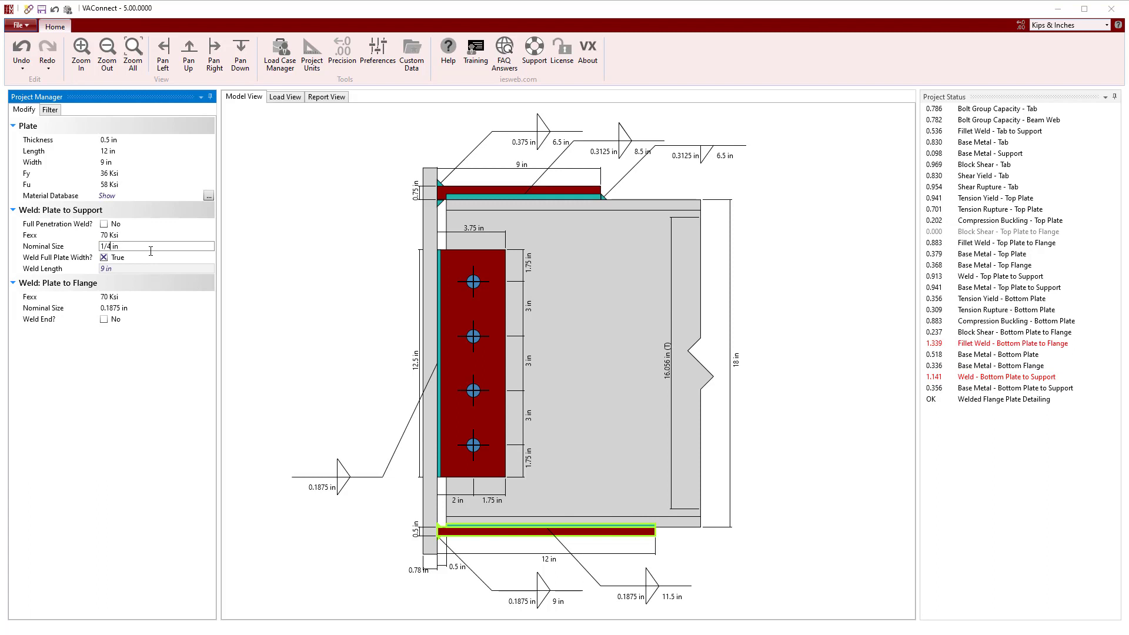
key("Return")
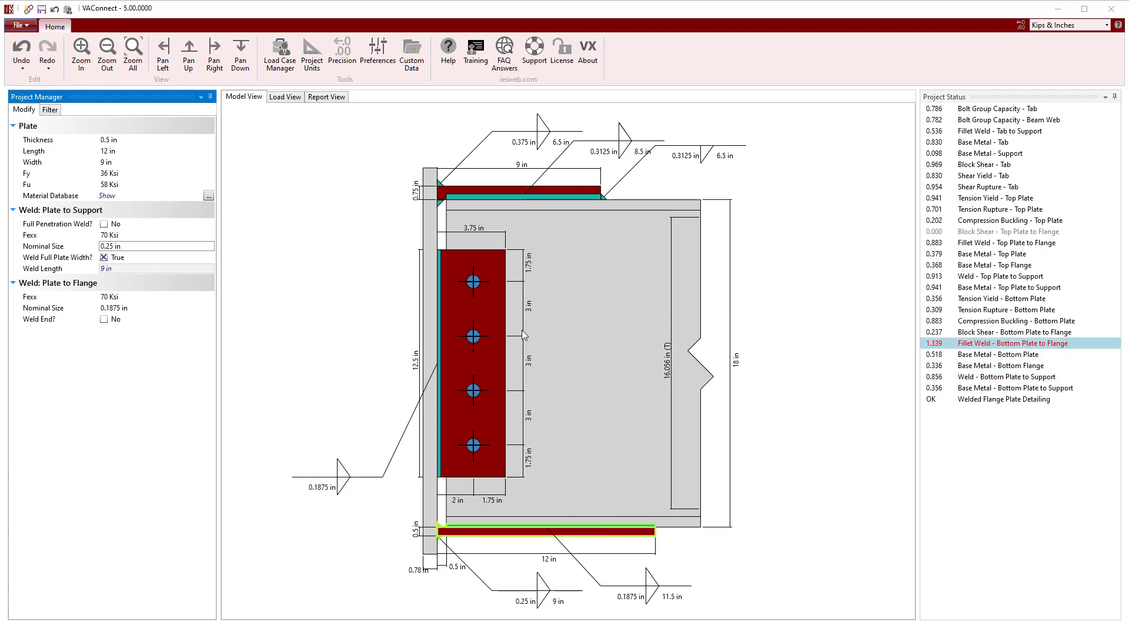
left_click(153, 308)
type("5/16")
key("Return")
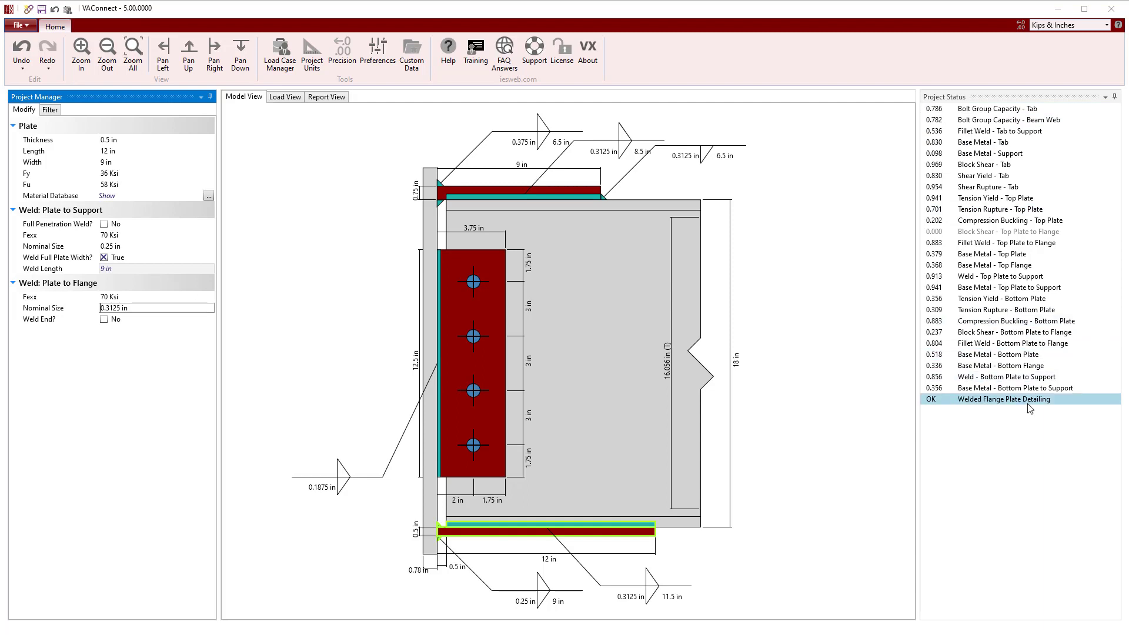
Step: Review the design summary report, then regenerate it with detailed calculation reports instead
left_click(329, 97)
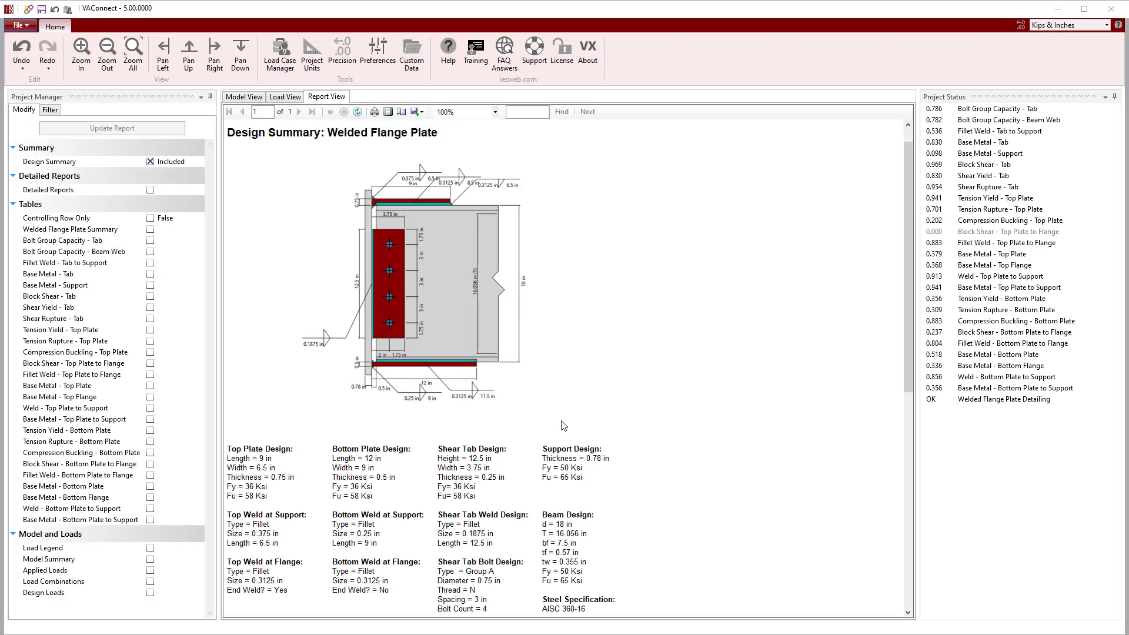
scroll(573, 434, "down", 7)
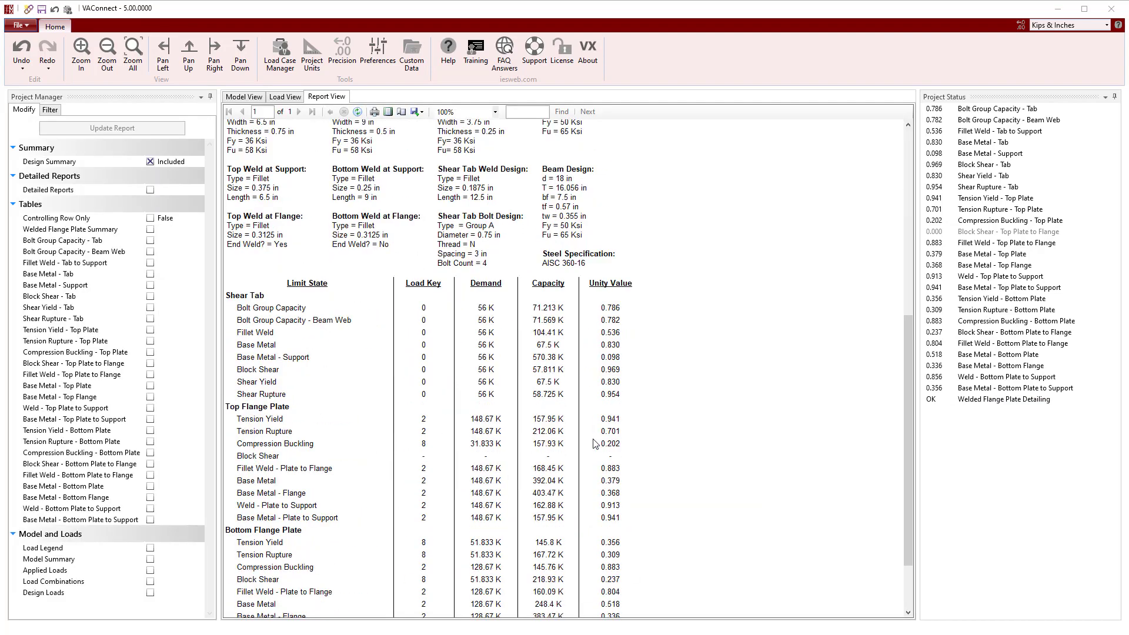
scroll(595, 443, "down", 2)
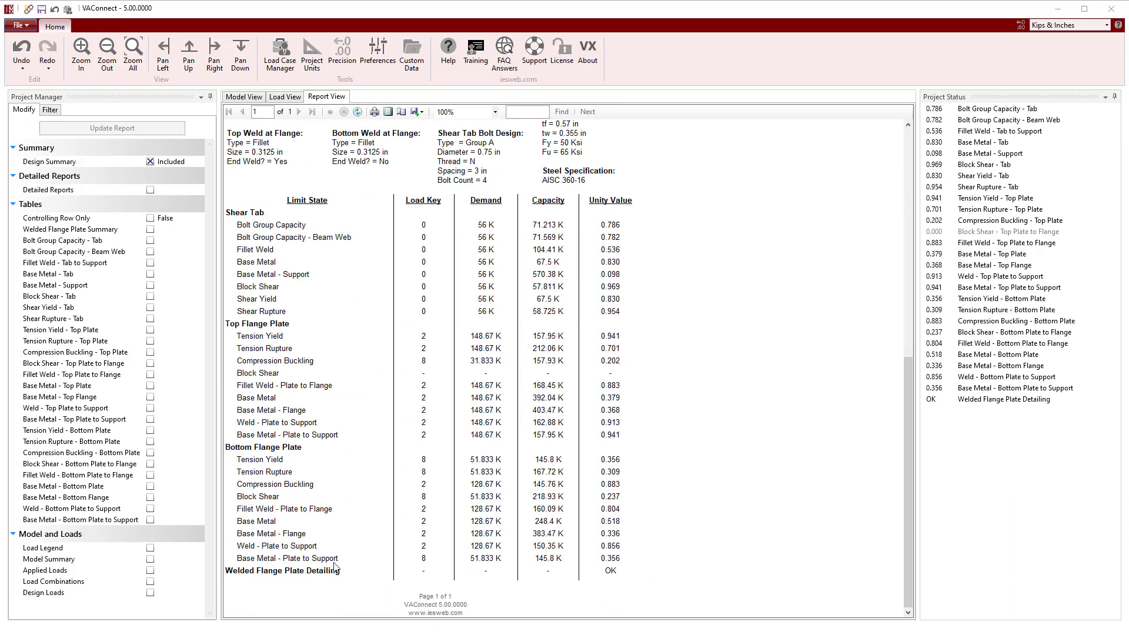
left_click(150, 161)
left_click(149, 190)
left_click(137, 129)
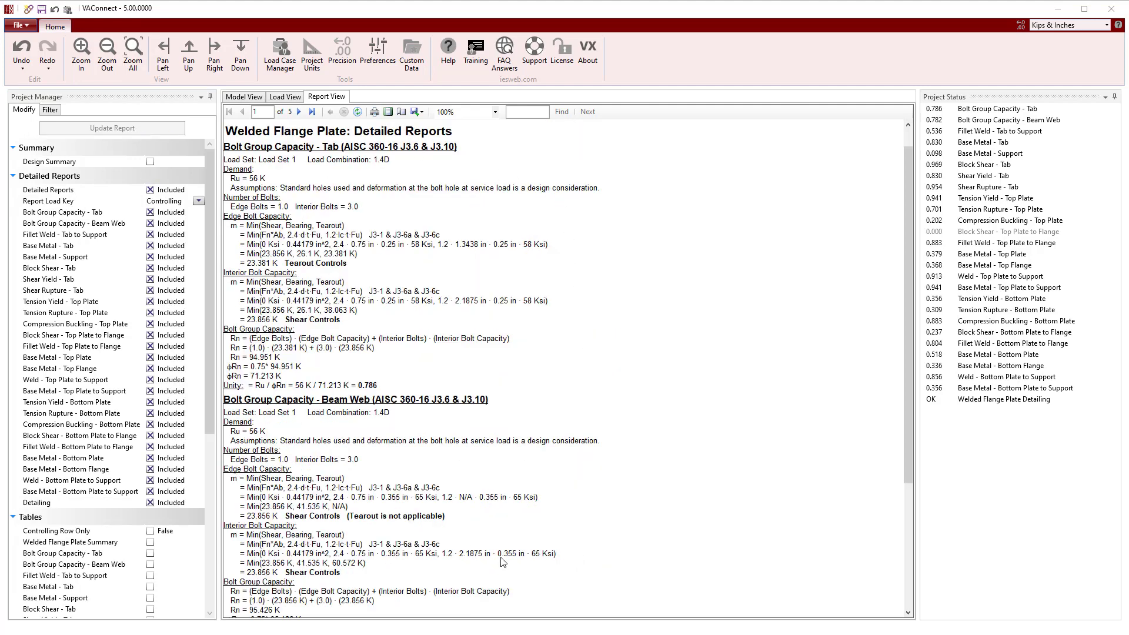
Step: Regenerate the report with only the Block Shear - Tab table
left_click(150, 190)
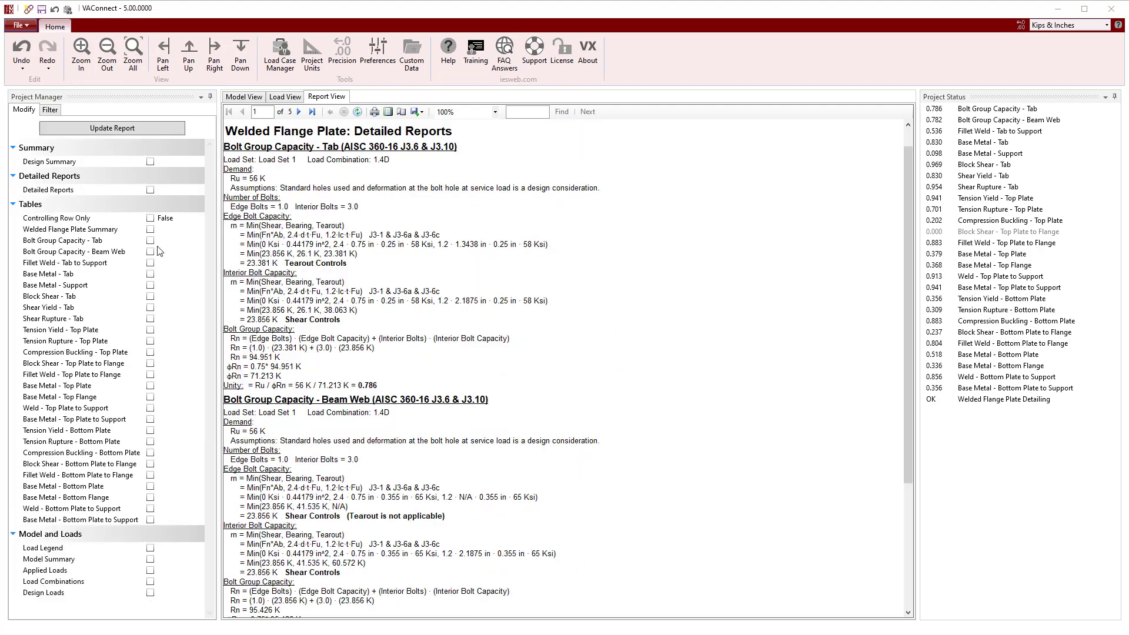
left_click(150, 297)
left_click(144, 130)
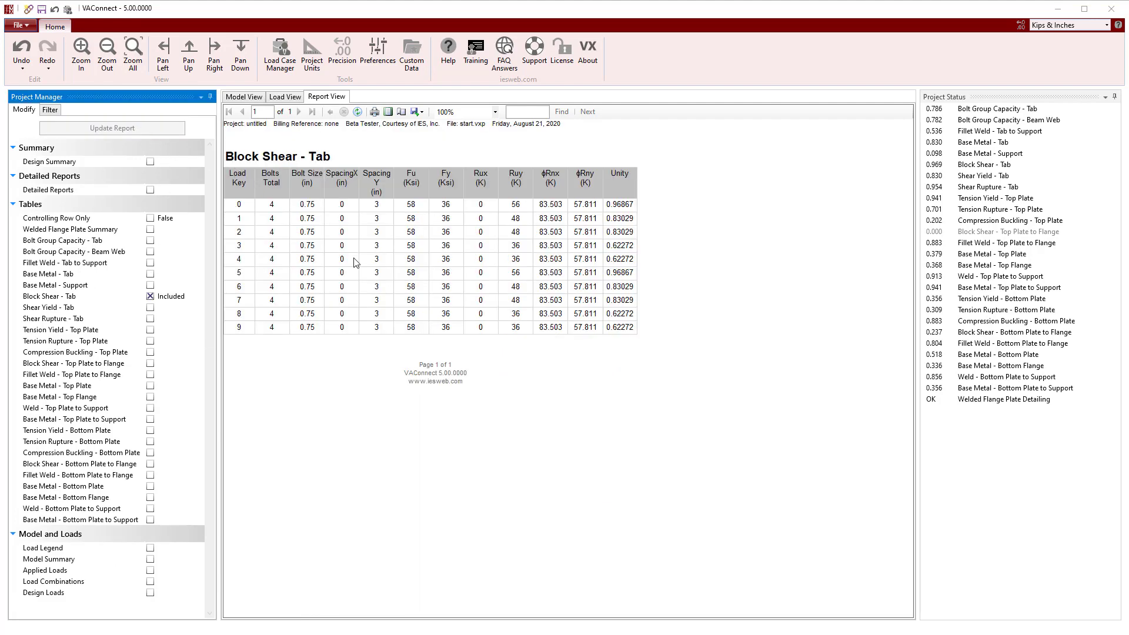
Step: Switch back to the Model View of the finished connection
left_click(243, 96)
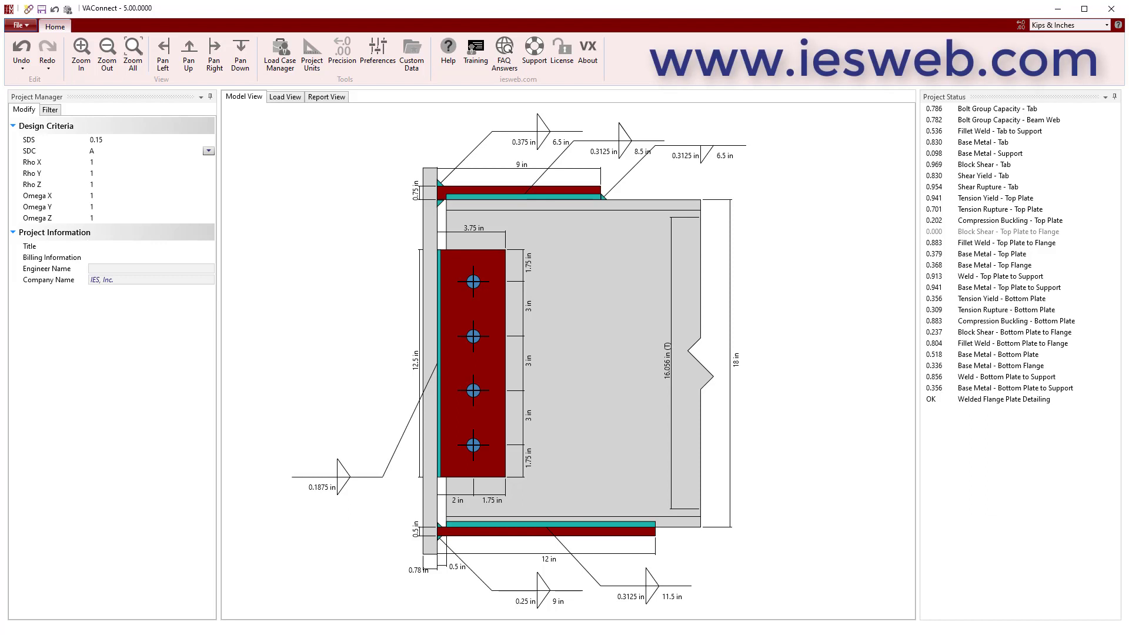